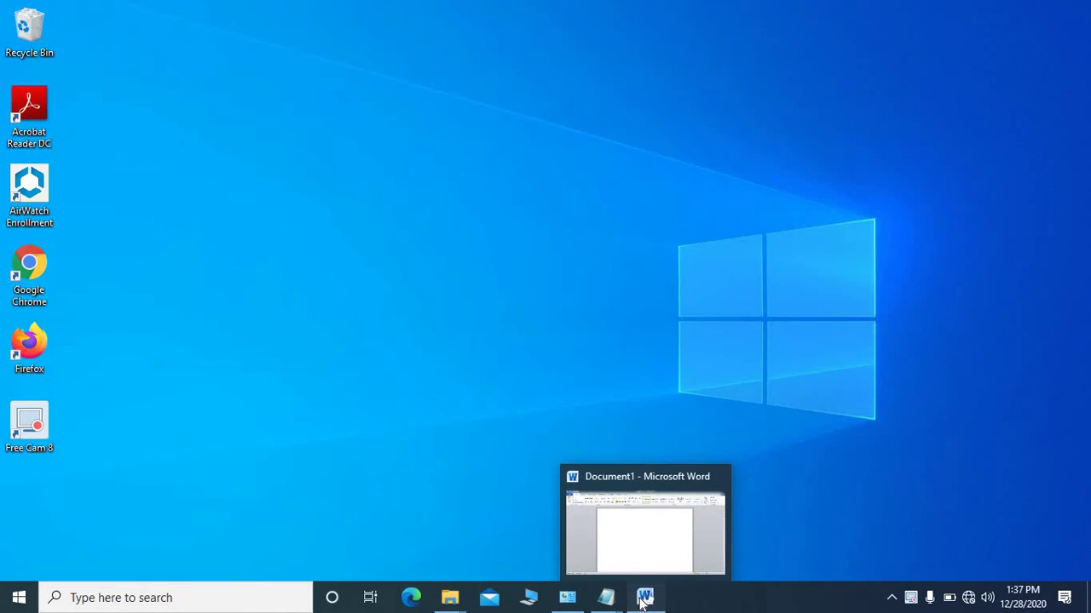
Restore the minimized blank Document1 Word window so it fills the screen
click(644, 599)
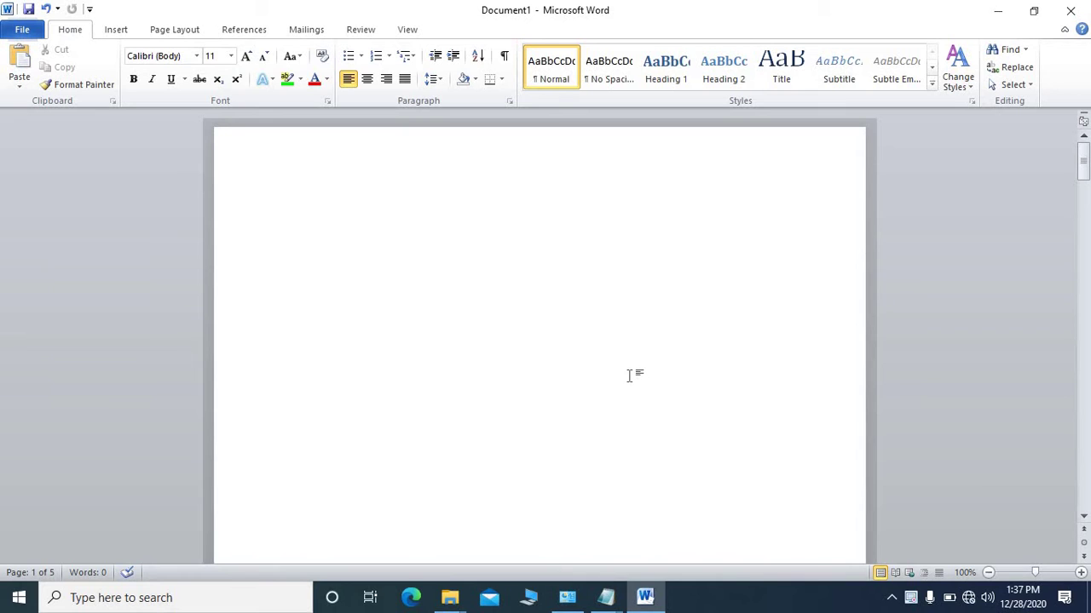
Scan the blank pages and switch the ribbon to the Insert tab
scroll(630, 379, down, 5)
scroll(629, 375, down, 3)
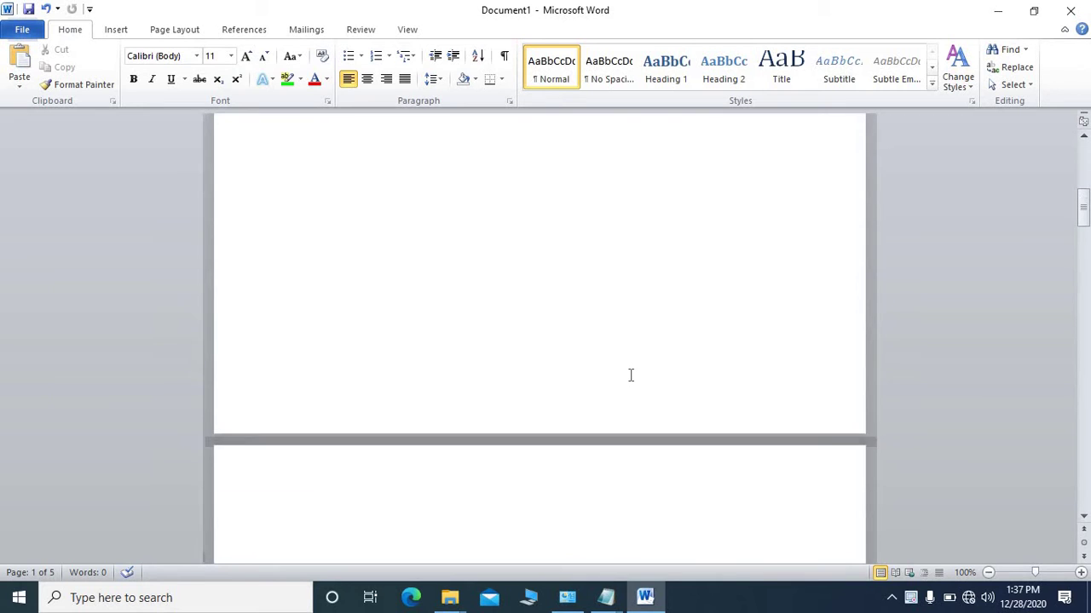
scroll(630, 375, up, 5)
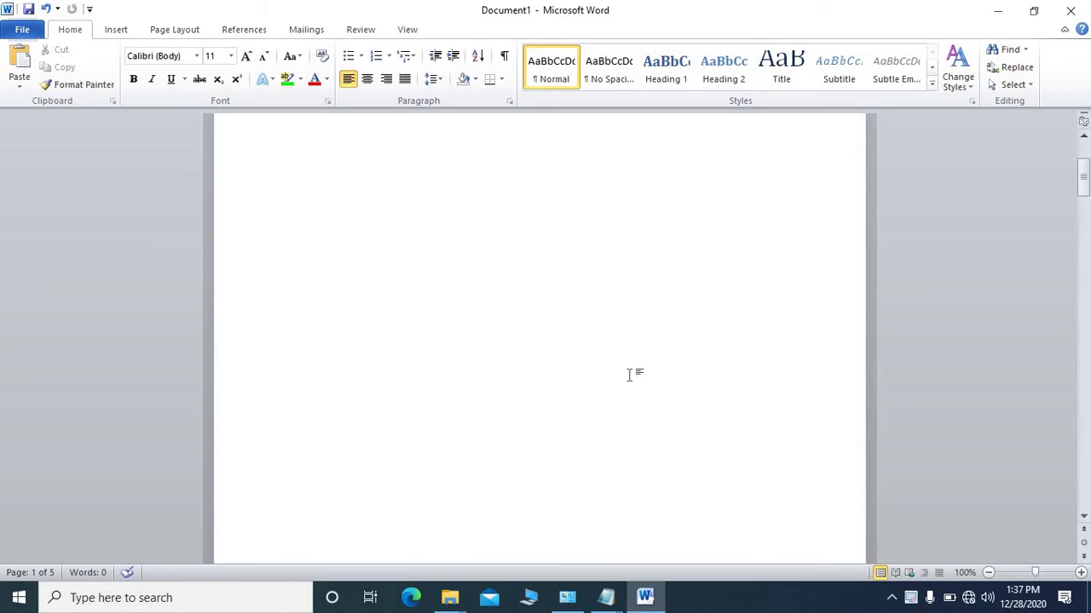
scroll(83, 171, up, 1)
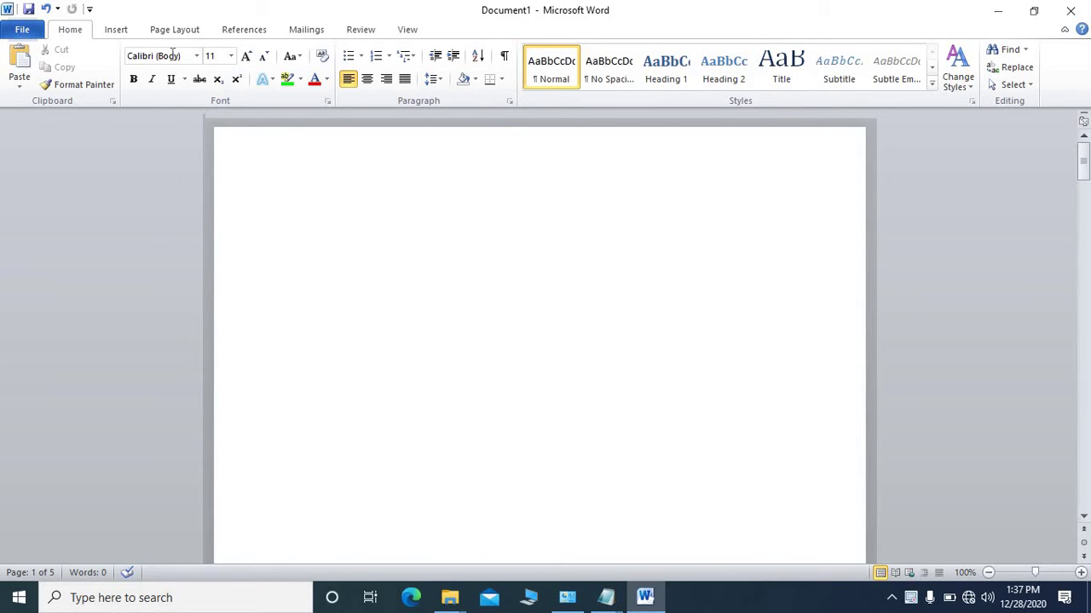
click(116, 30)
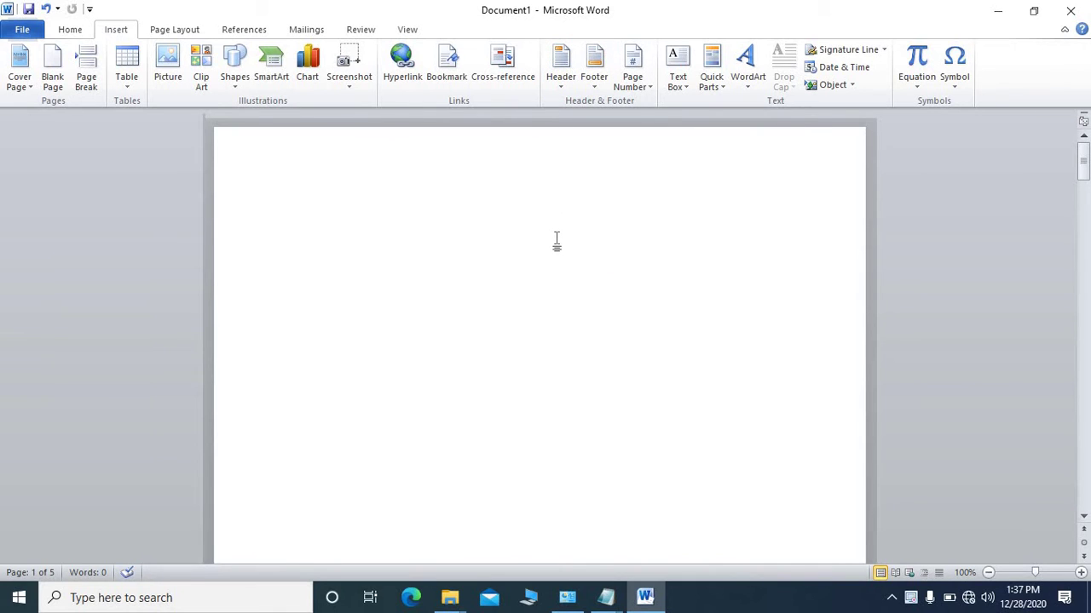
Scroll through all five blank pages and return to the top of page 1
scroll(557, 243, down, 10)
scroll(556, 241, down, 6)
scroll(556, 240, down, 8)
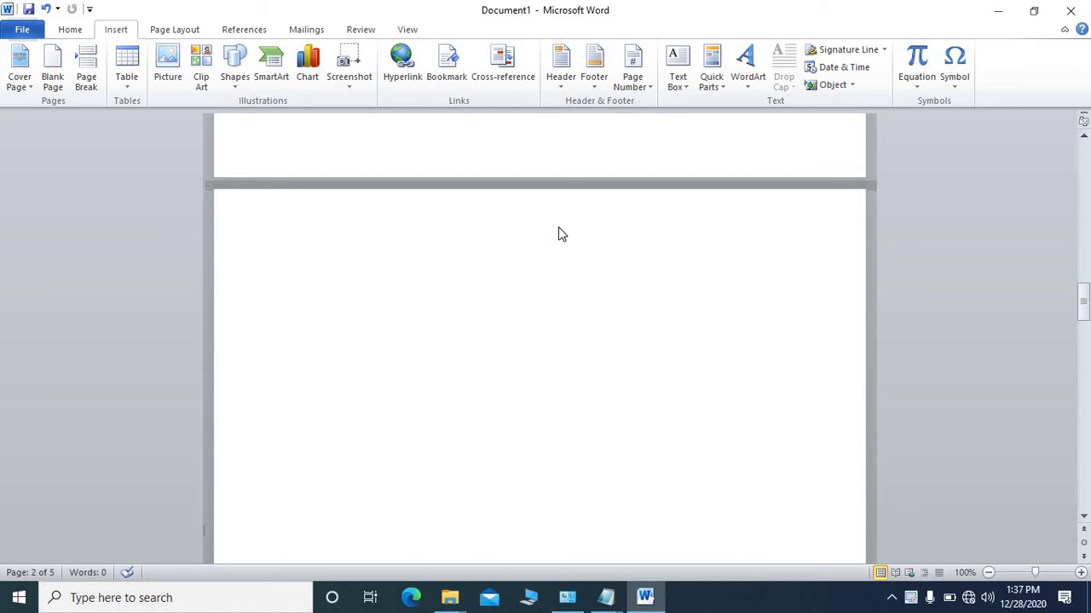
scroll(1086, 383, up, 3)
scroll(1088, 418, down, 3)
drag(1088, 417, 1084, 391)
scroll(548, 219, up, 10)
scroll(545, 196, up, 15)
scroll(543, 176, up, 6)
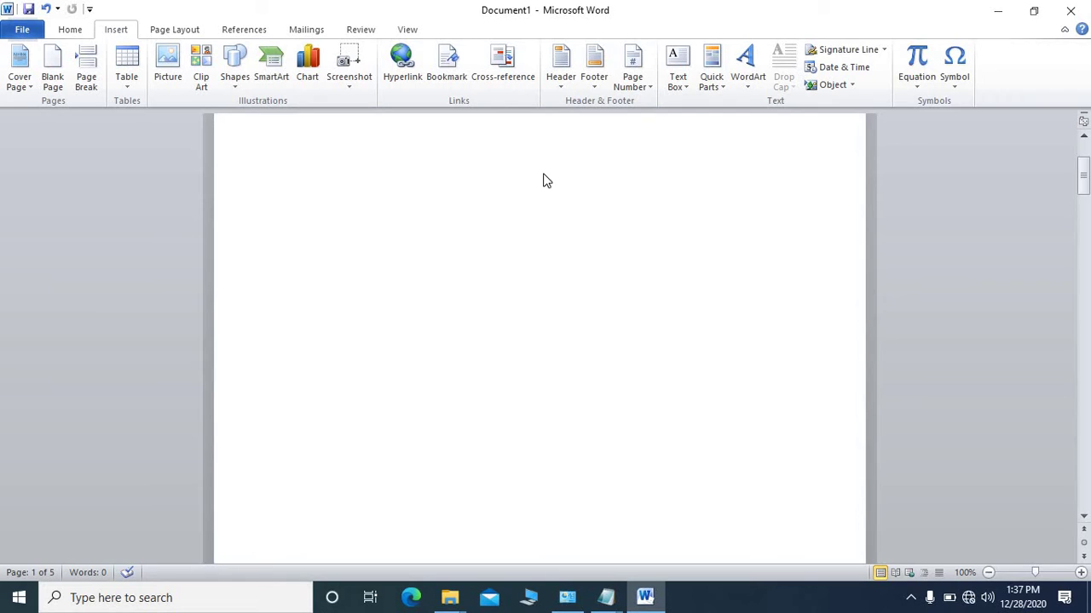
scroll(543, 178, up, 3)
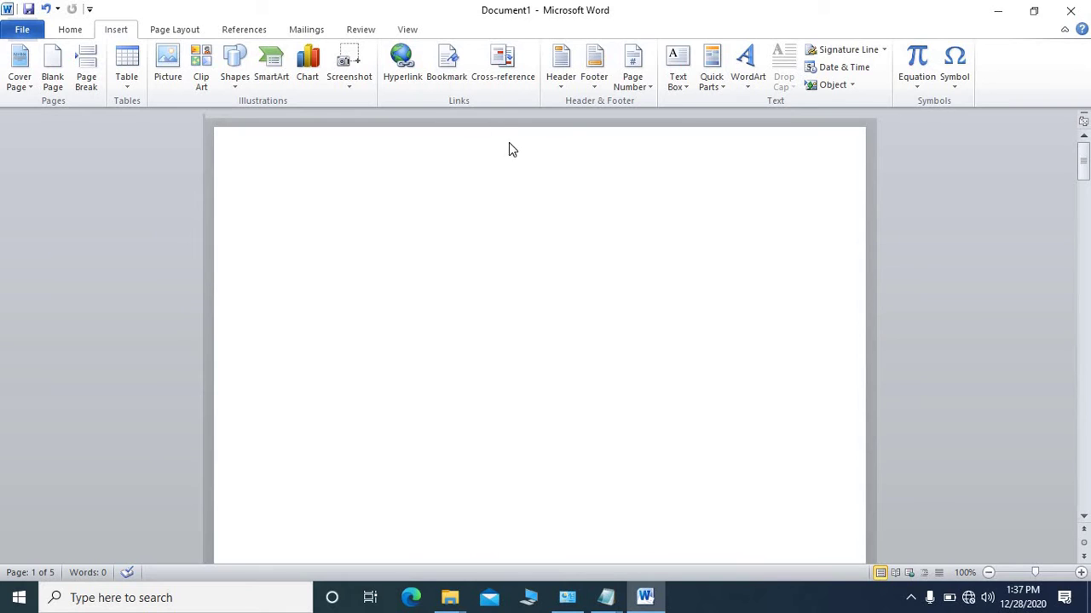
Edit the page header and enter the text 'MS WORD'
click(559, 81)
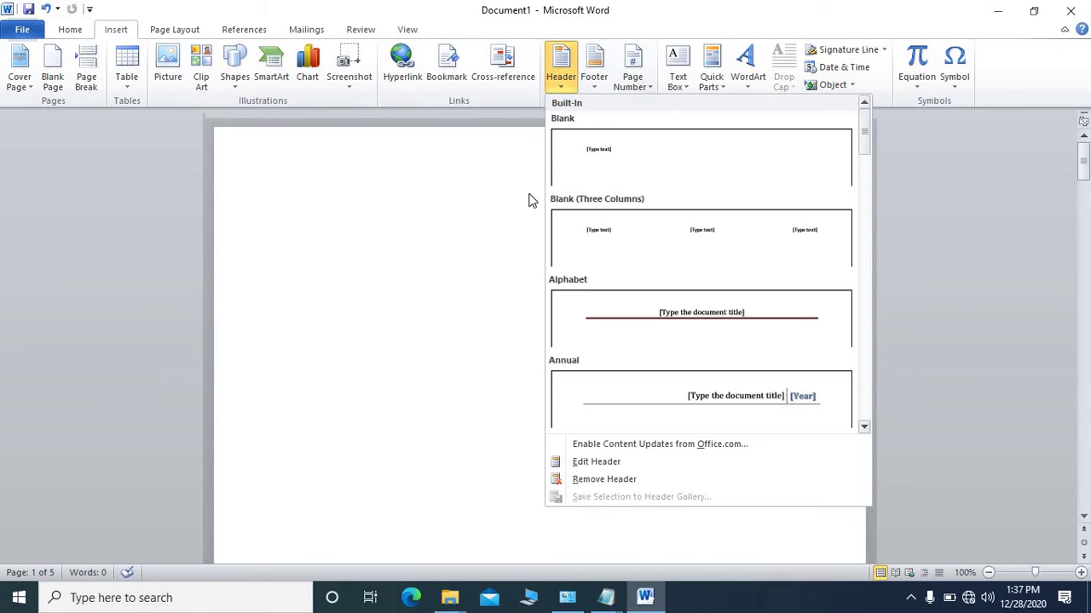
click(607, 462)
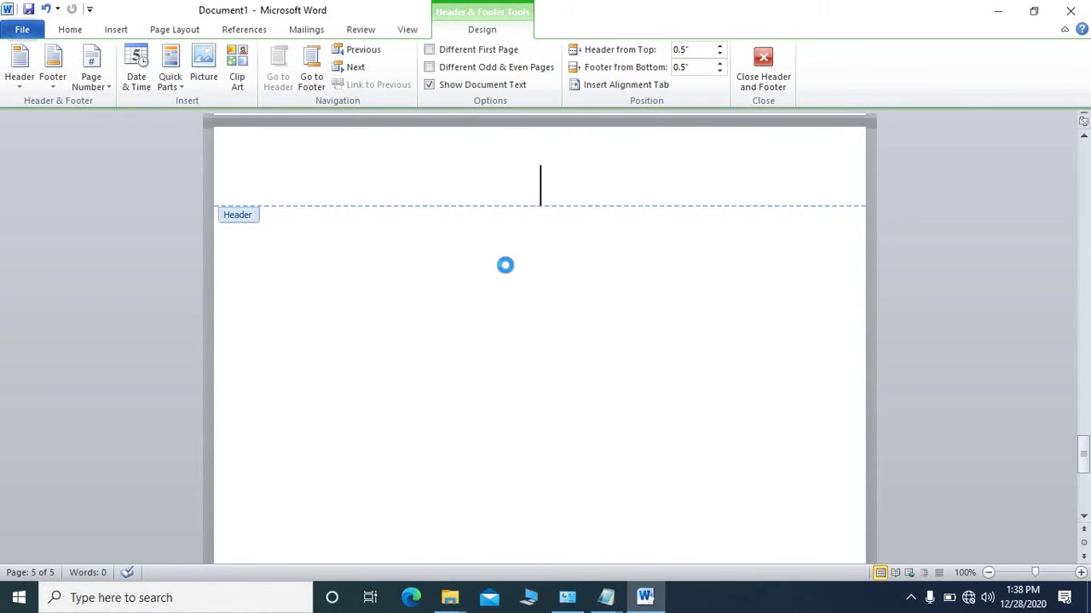
text(MS WORD)
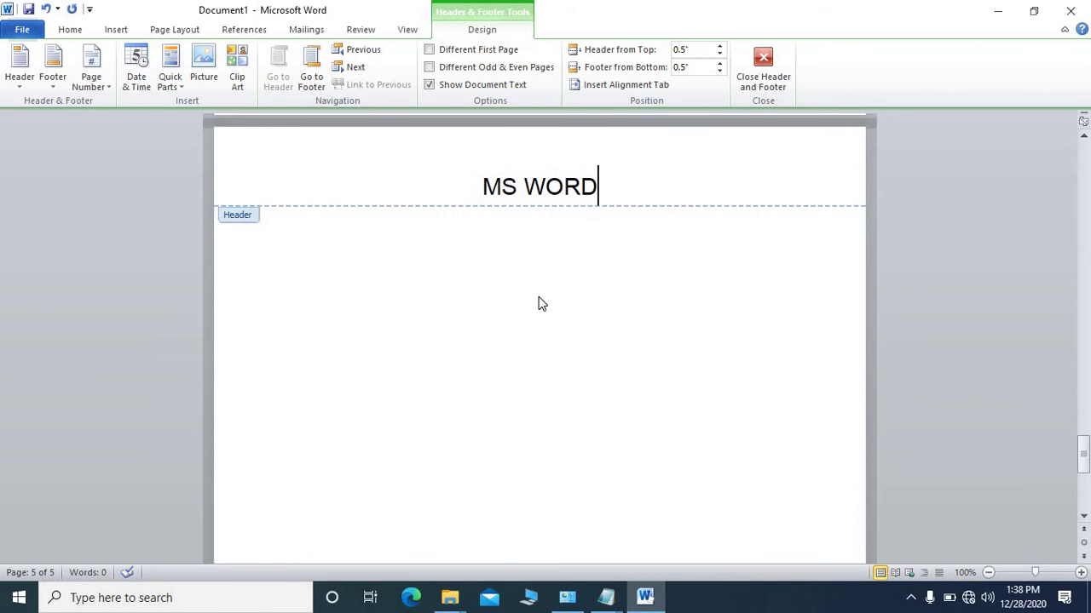
Scroll through the pages to confirm 'MS WORD' heads every page
scroll(571, 269, down, 1)
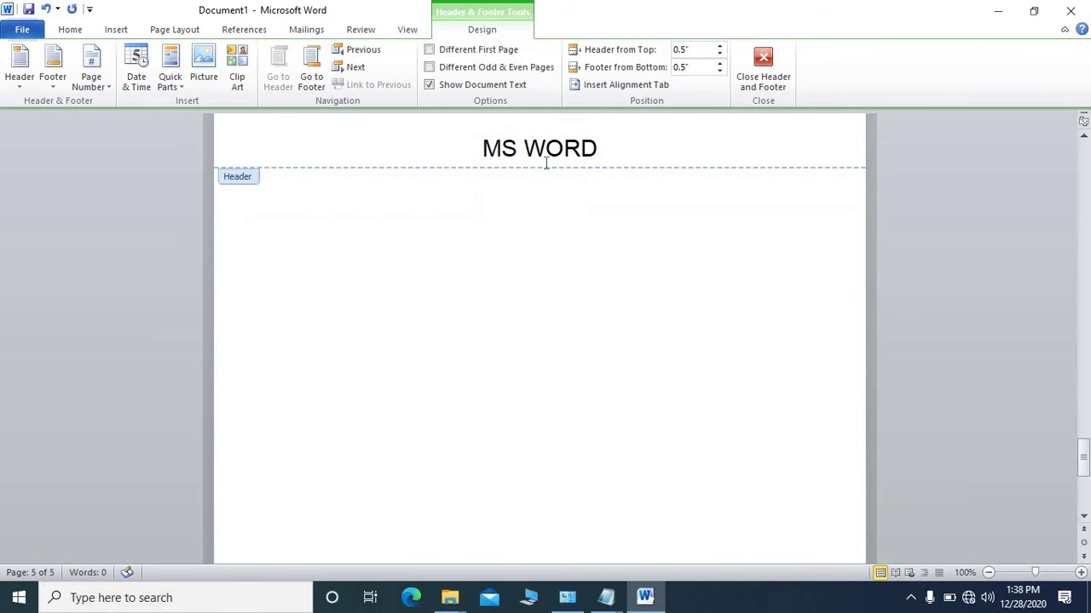
scroll(597, 230, down, 9)
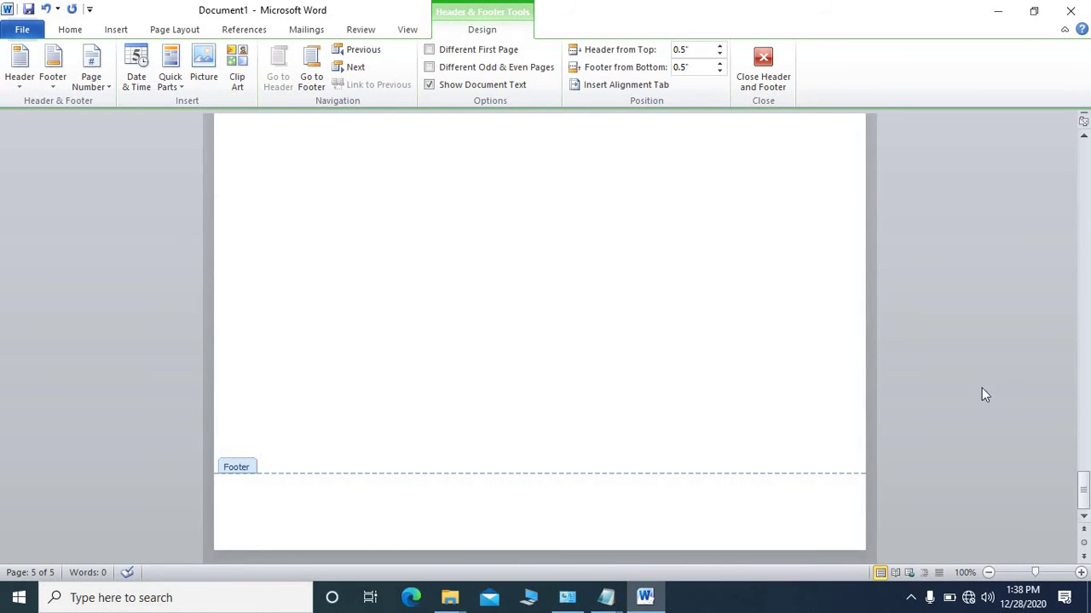
scroll(594, 359, up, 15)
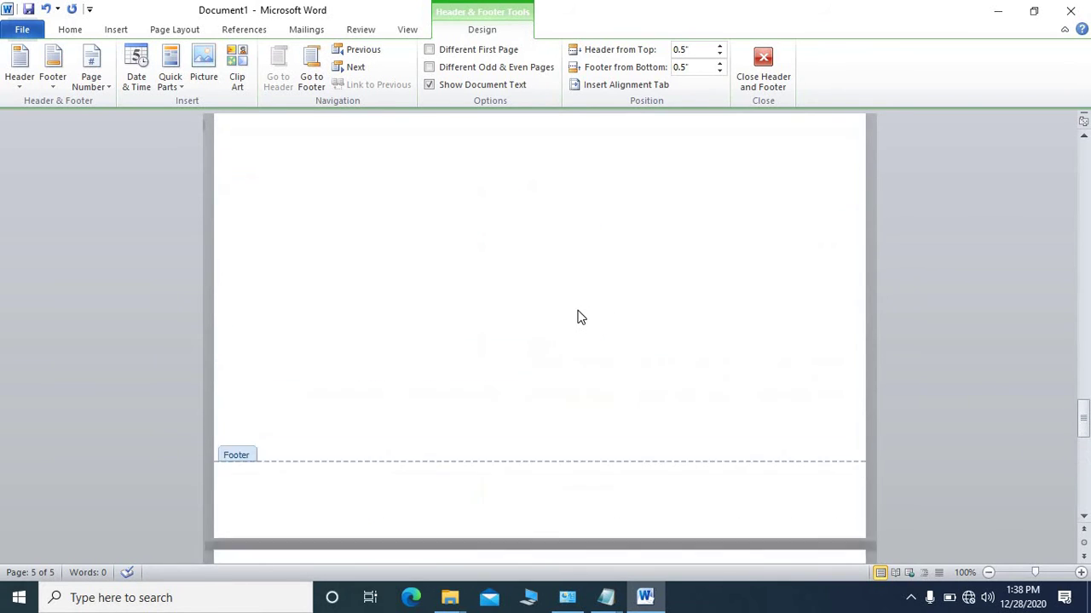
scroll(570, 295, up, 15)
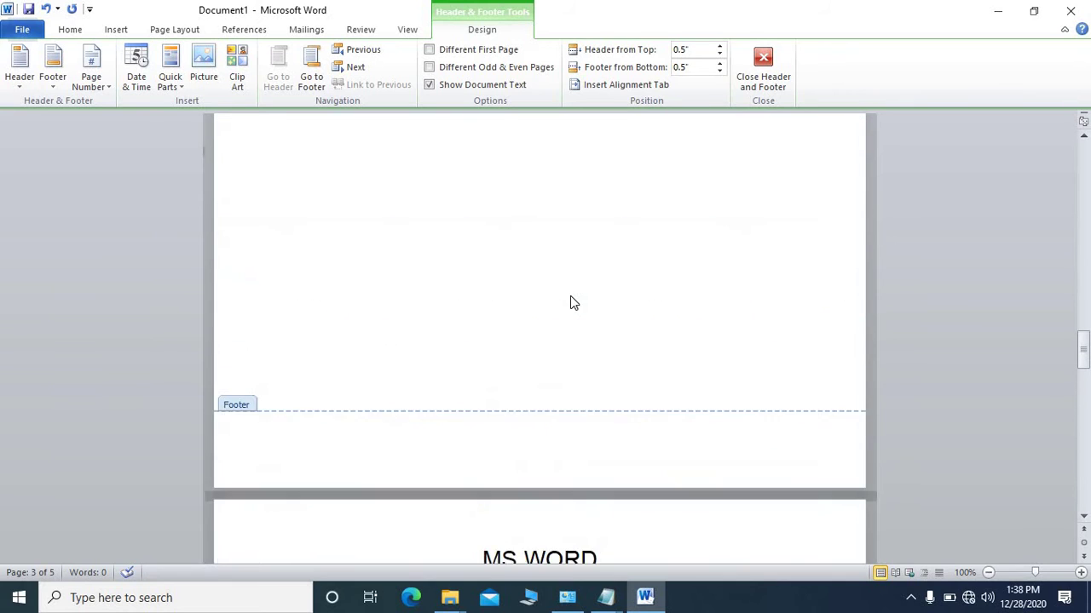
scroll(562, 290, up, 4)
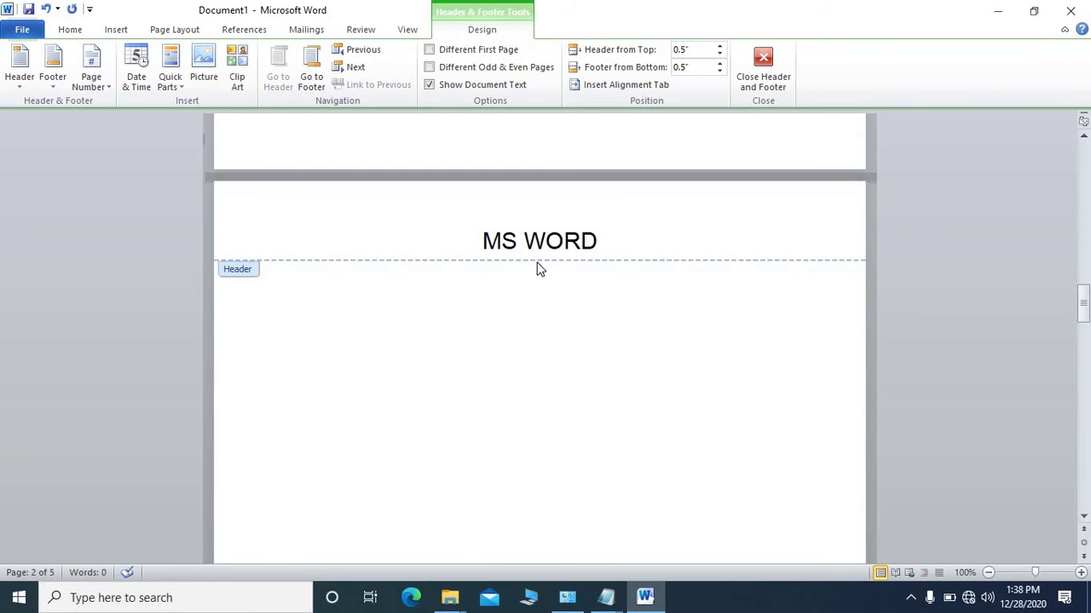
scroll(539, 268, up, 1)
scroll(538, 264, up, 18)
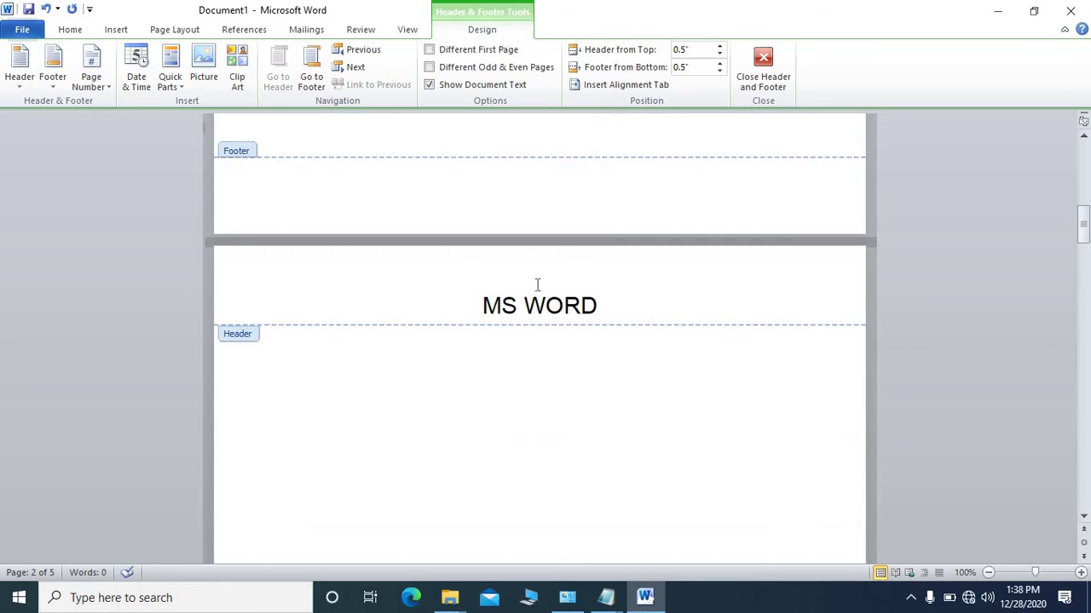
scroll(537, 285, up, 15)
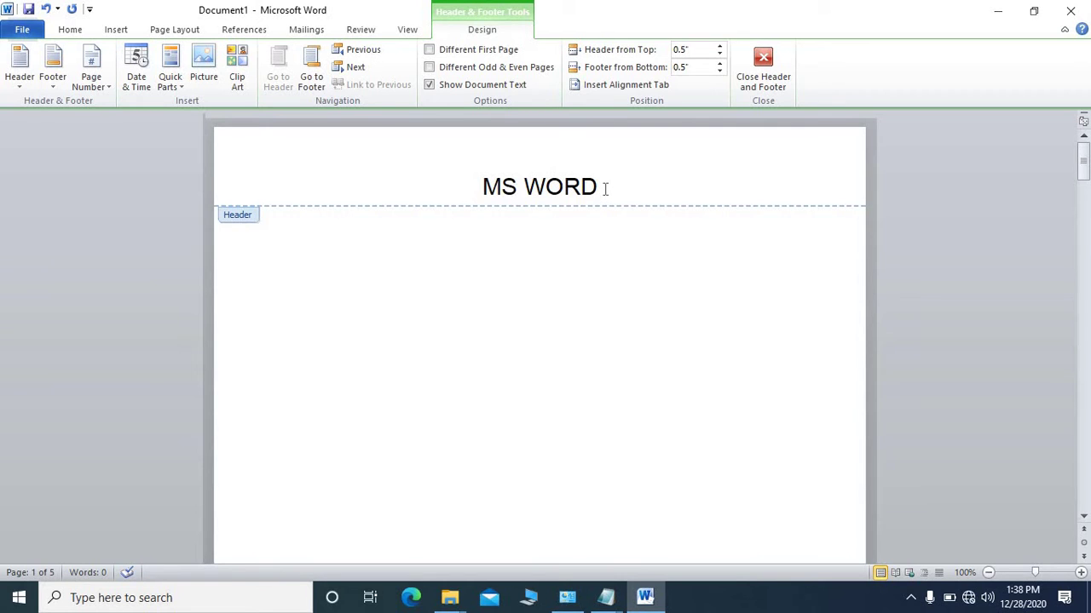
Select the 'MS WORD' header text and make it bold italic
drag(587, 187, 444, 166)
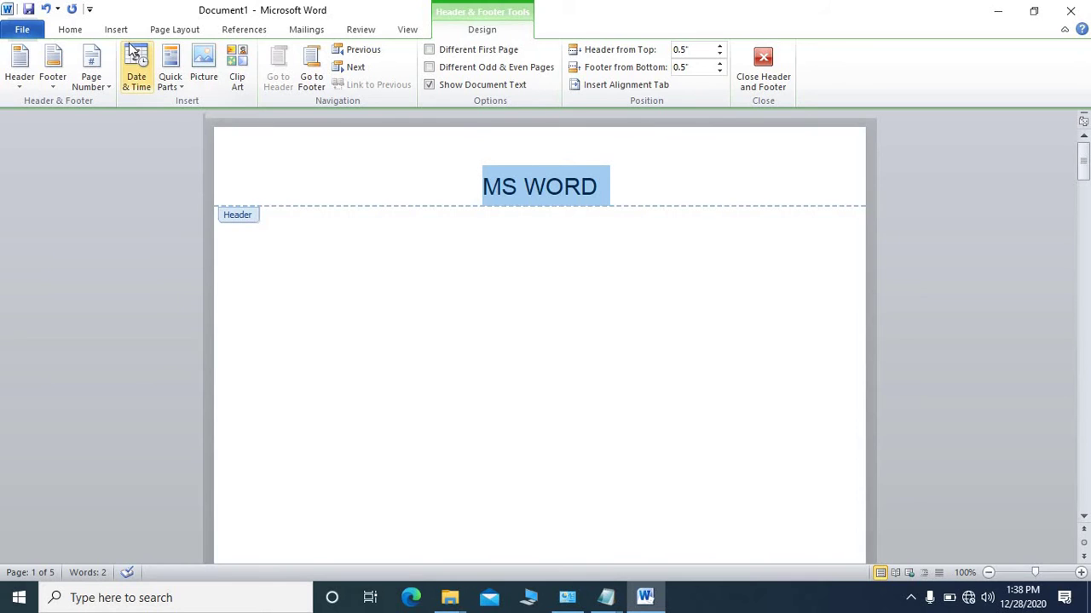
click(72, 32)
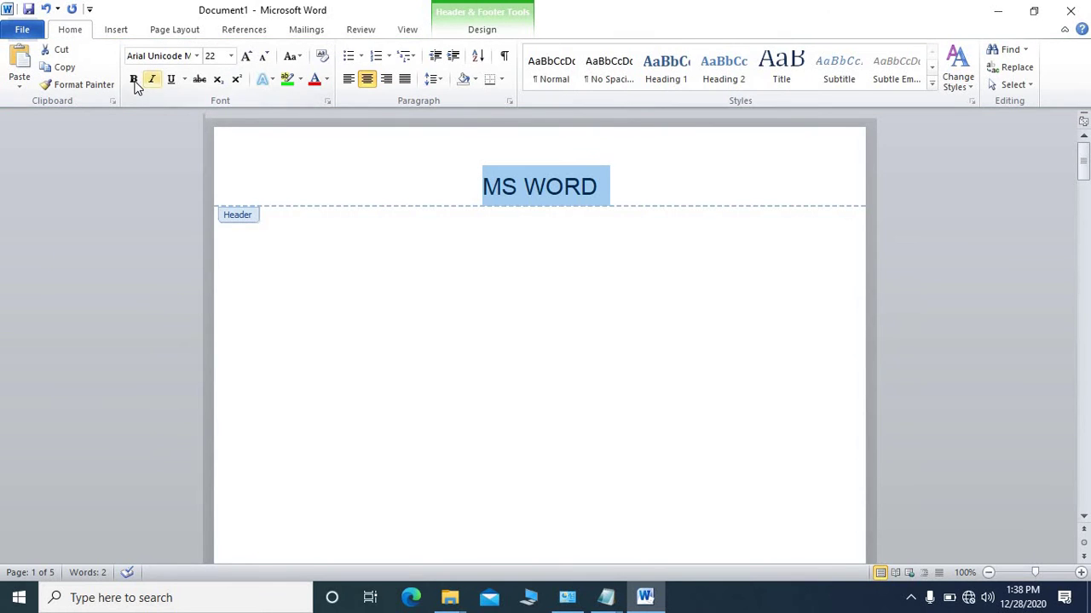
click(134, 80)
click(152, 82)
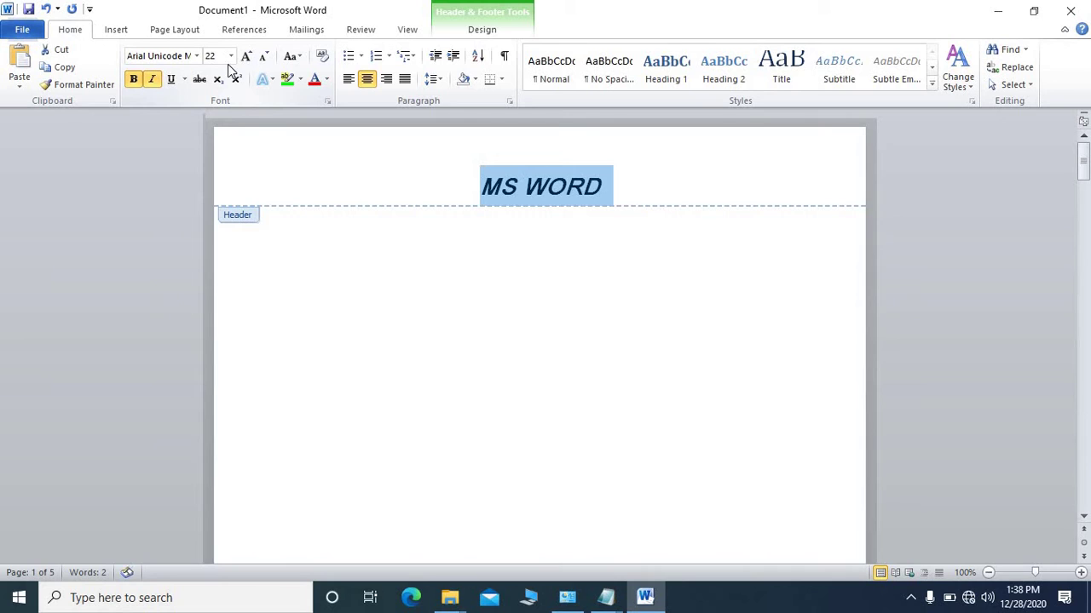
Set the header text to 26 pt Arial Black
click(230, 57)
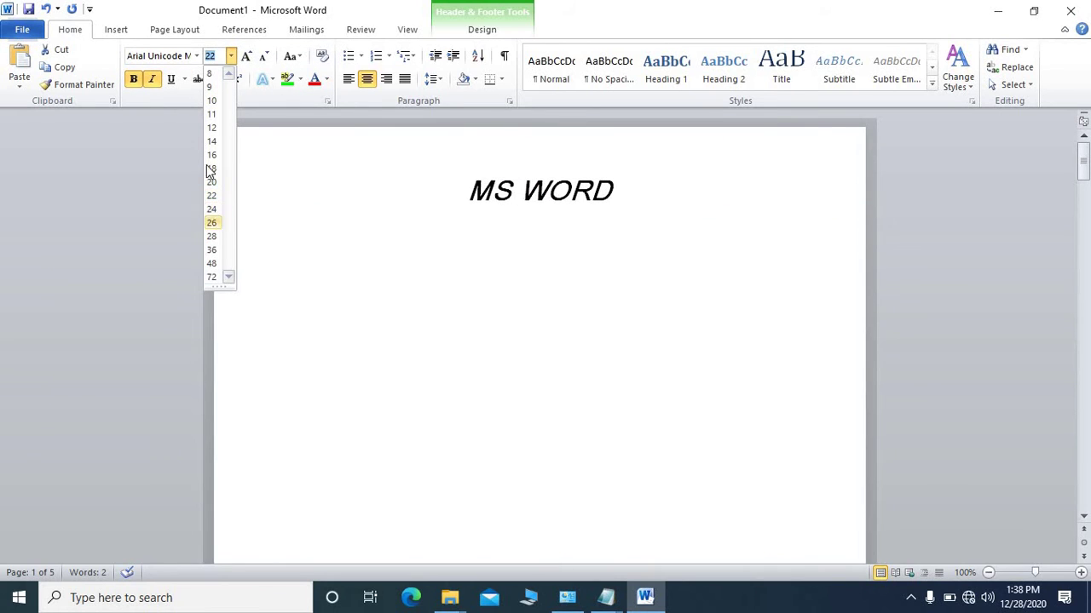
click(215, 223)
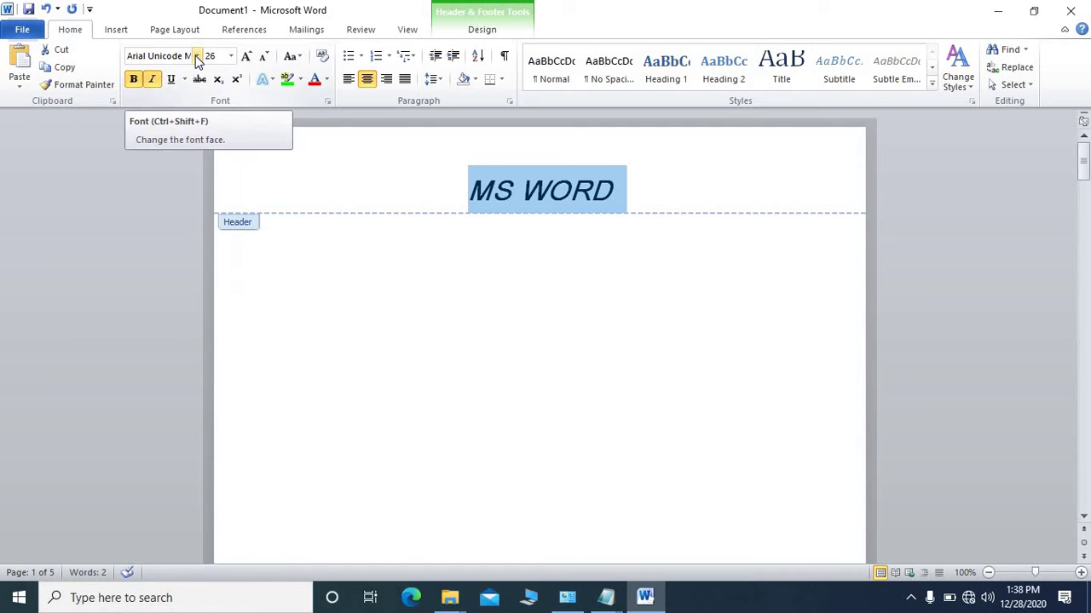
click(196, 56)
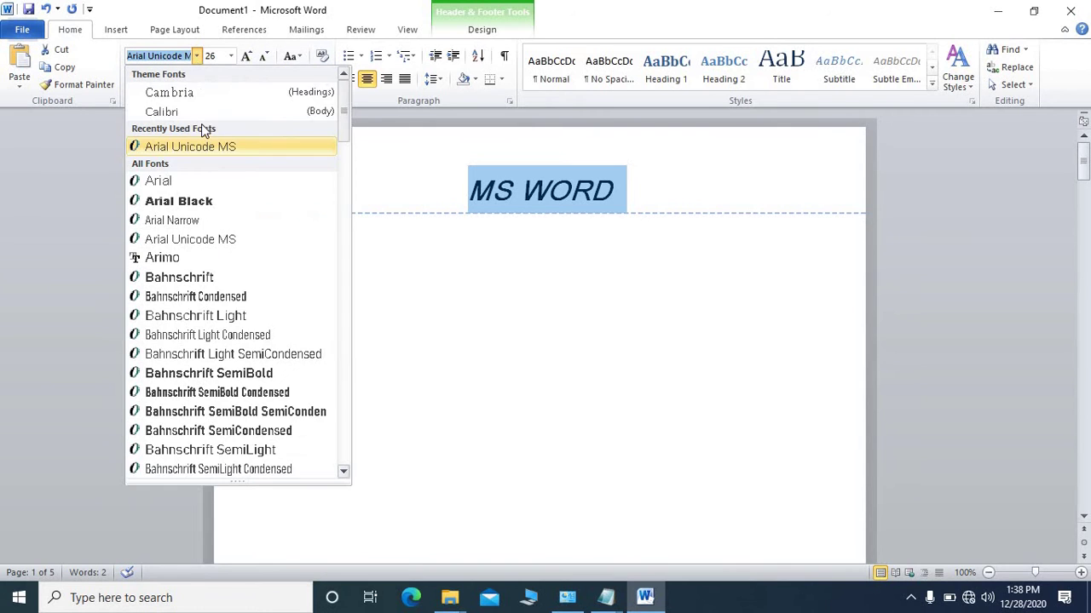
click(200, 203)
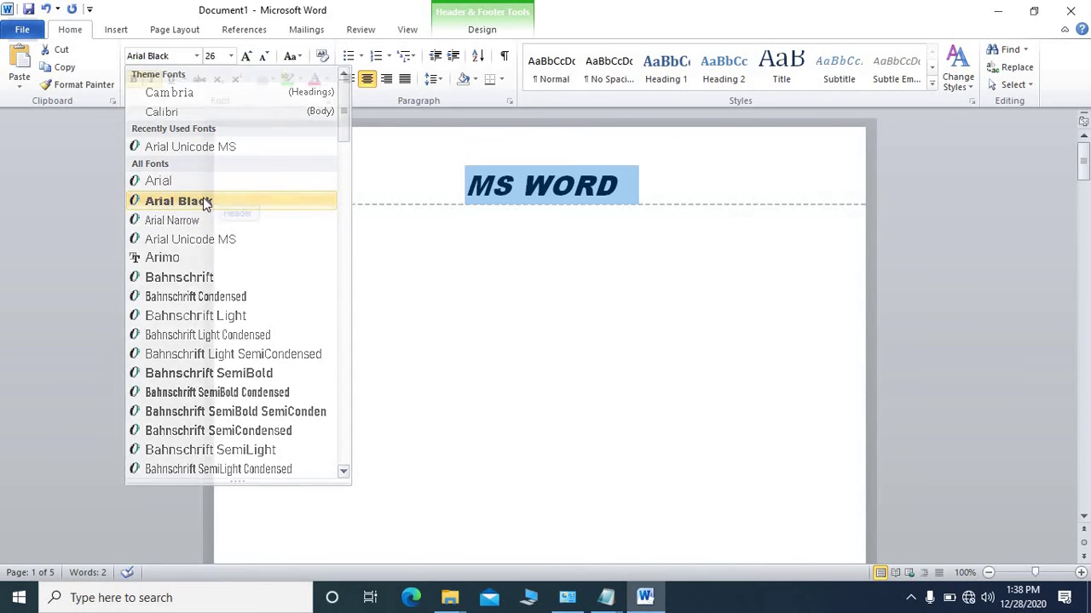
Close header editing and return to the top of the document body
double_click(507, 251)
scroll(507, 241, up, 15)
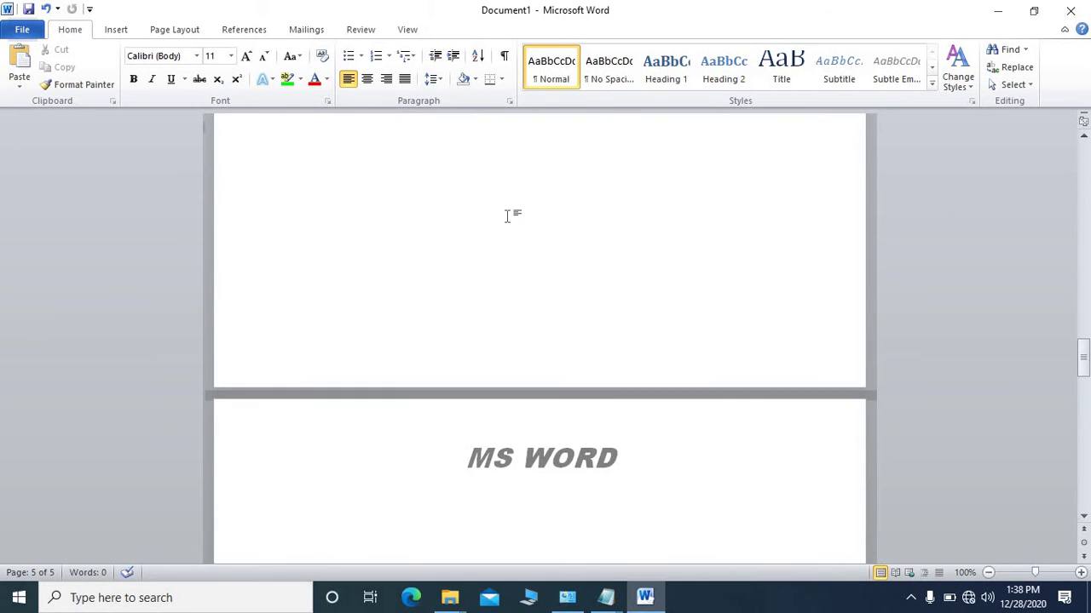
scroll(507, 212, up, 8)
scroll(507, 210, down, 8)
scroll(507, 207, up, 5)
scroll(509, 206, up, 6)
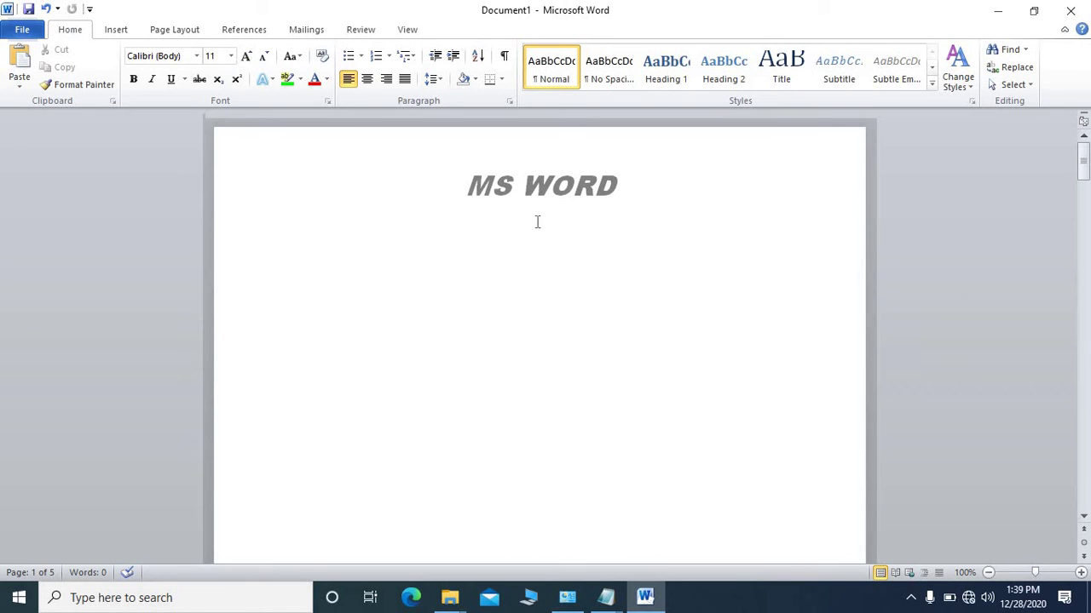
Open the page footer for editing from the Insert tab's Footer list
click(114, 30)
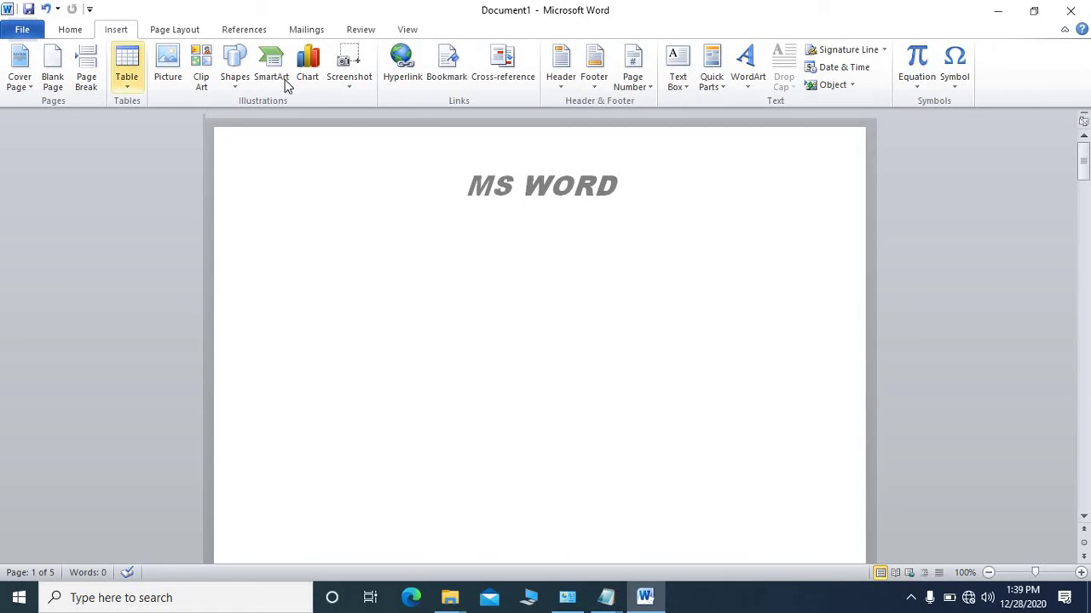
click(594, 83)
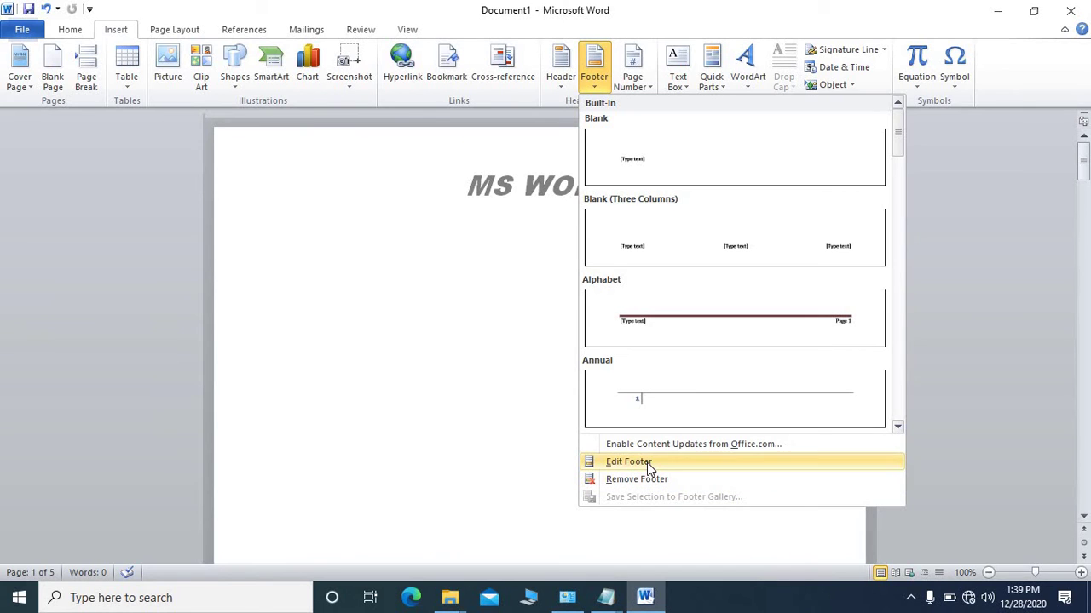
click(647, 463)
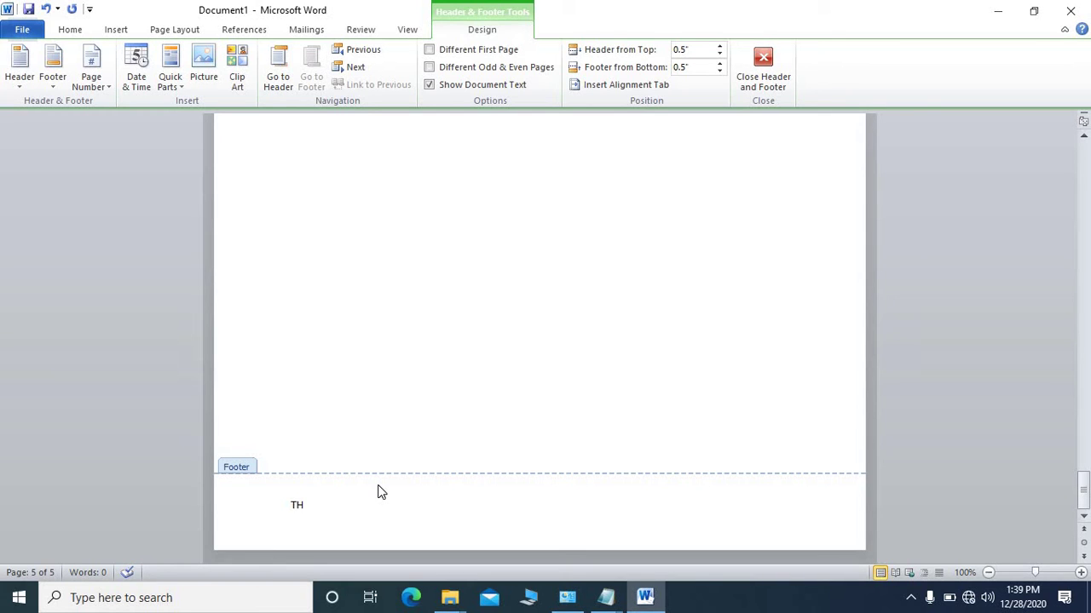
Type 'THE END' in the footer and select it for formatting
text(THE END)
drag(334, 507, 265, 505)
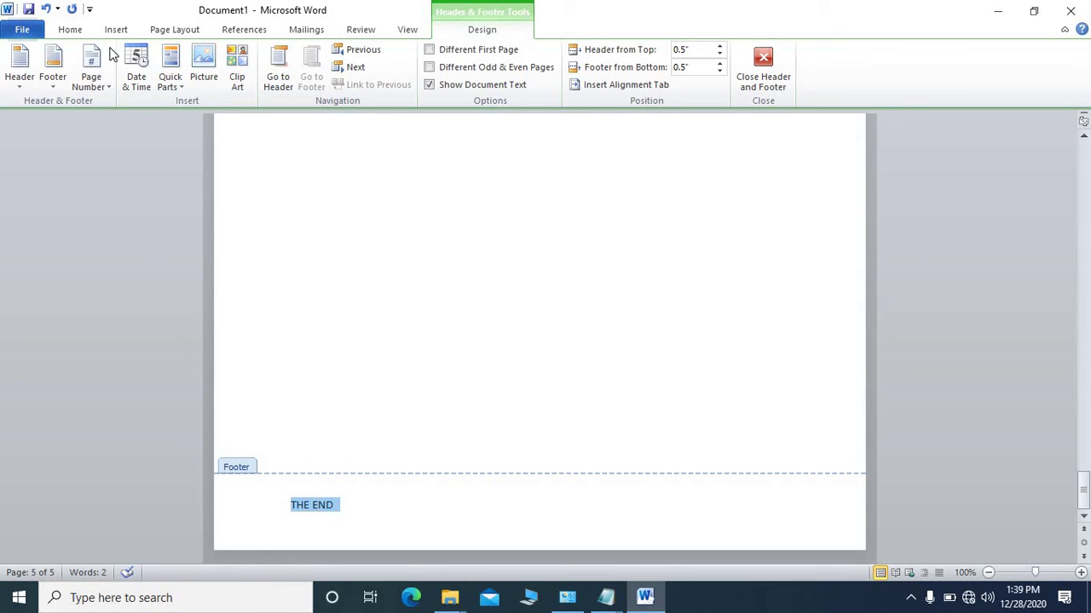
click(74, 31)
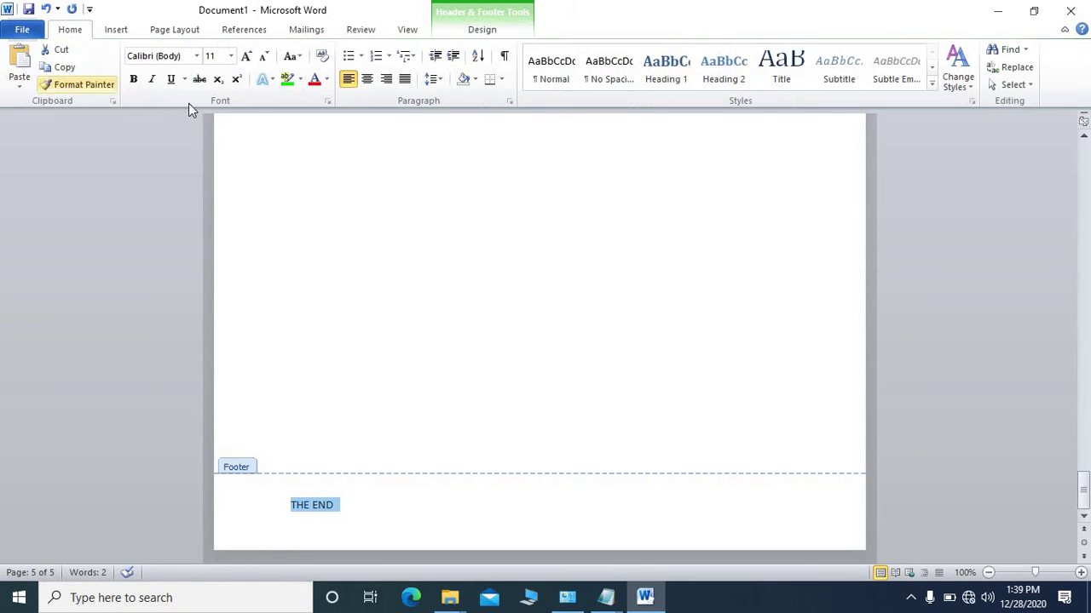
Format the footer text 'THE END' as 24 pt Arial Black
click(230, 55)
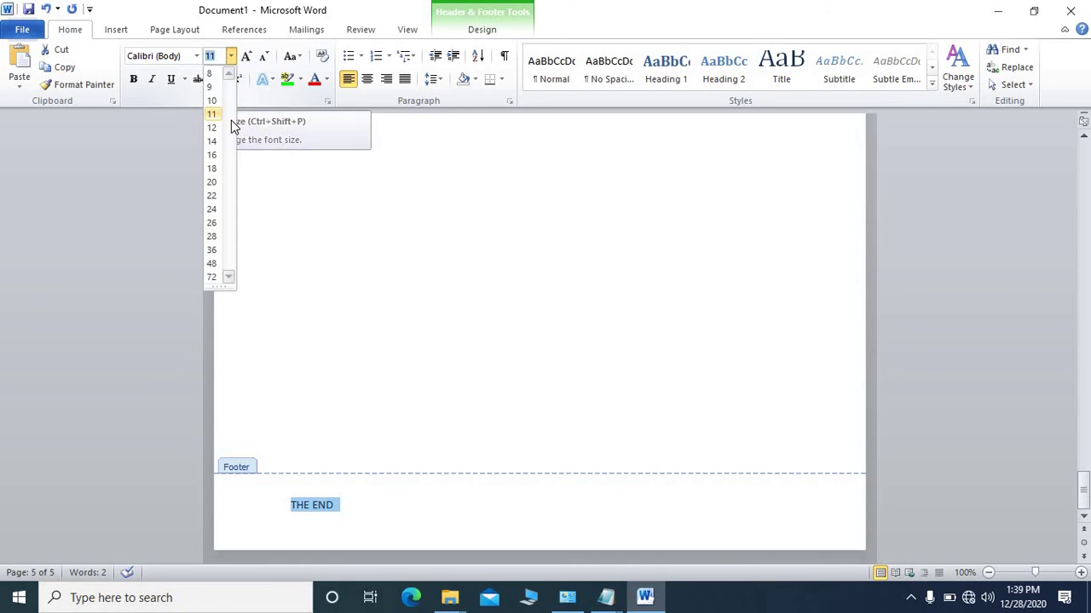
click(217, 213)
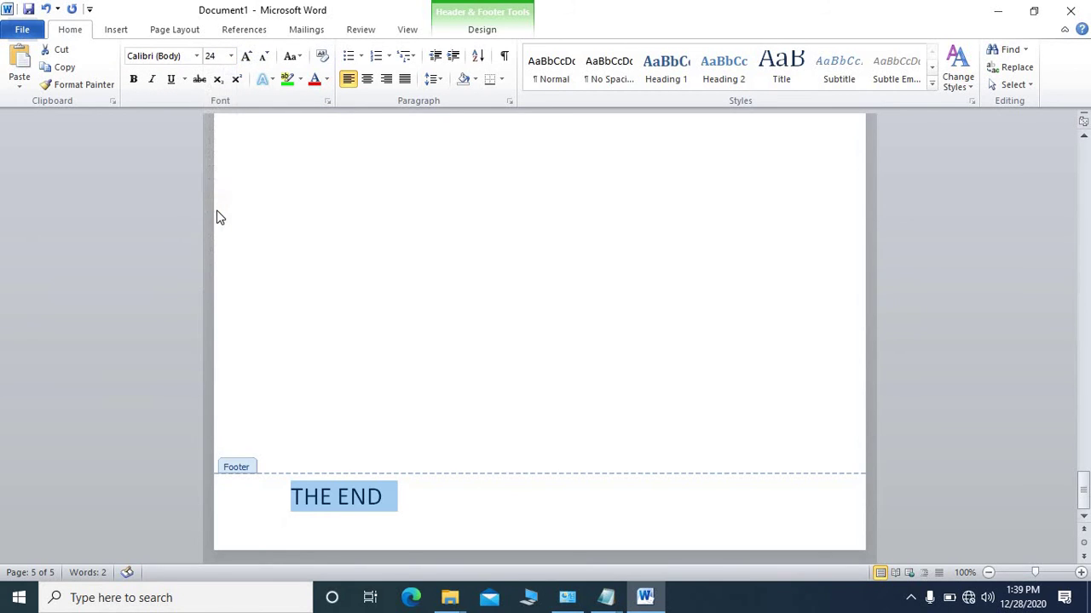
click(196, 56)
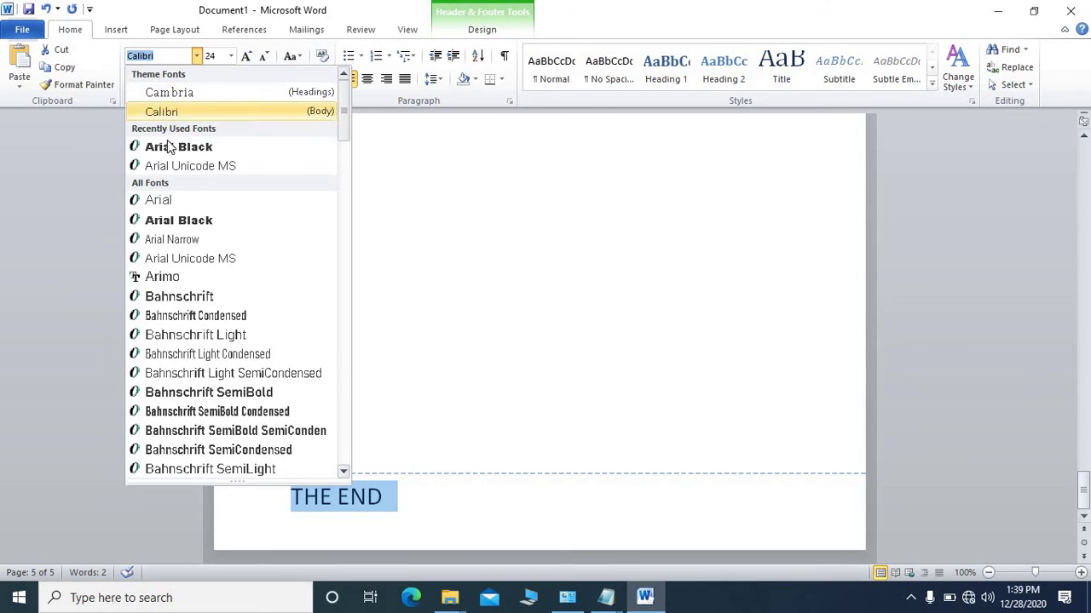
click(170, 220)
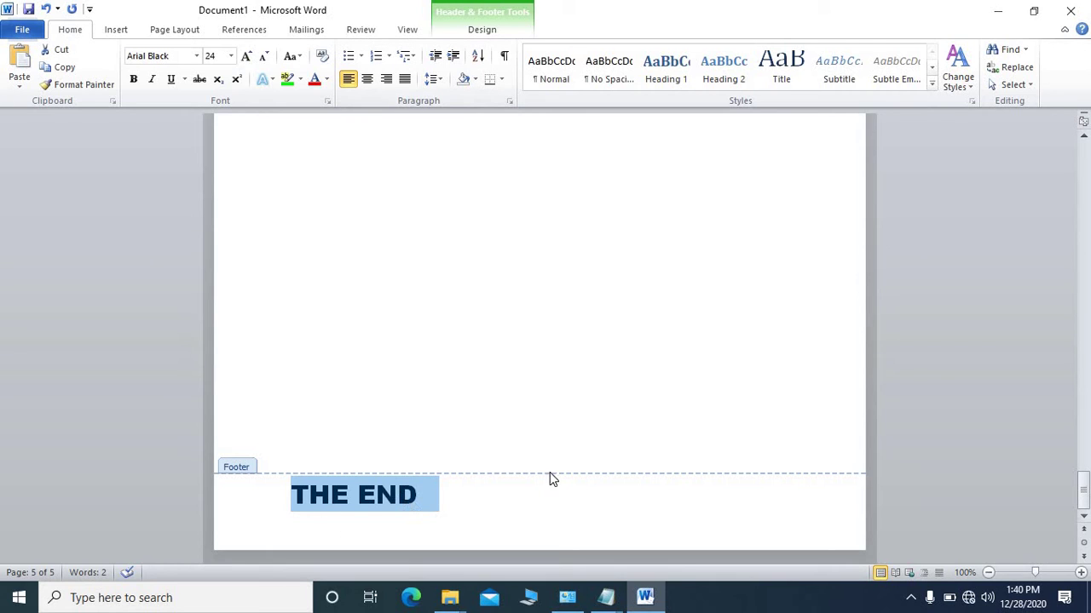
Center 'THE END' in the footer, make it bold italic, and show the rulers
click(367, 81)
click(384, 79)
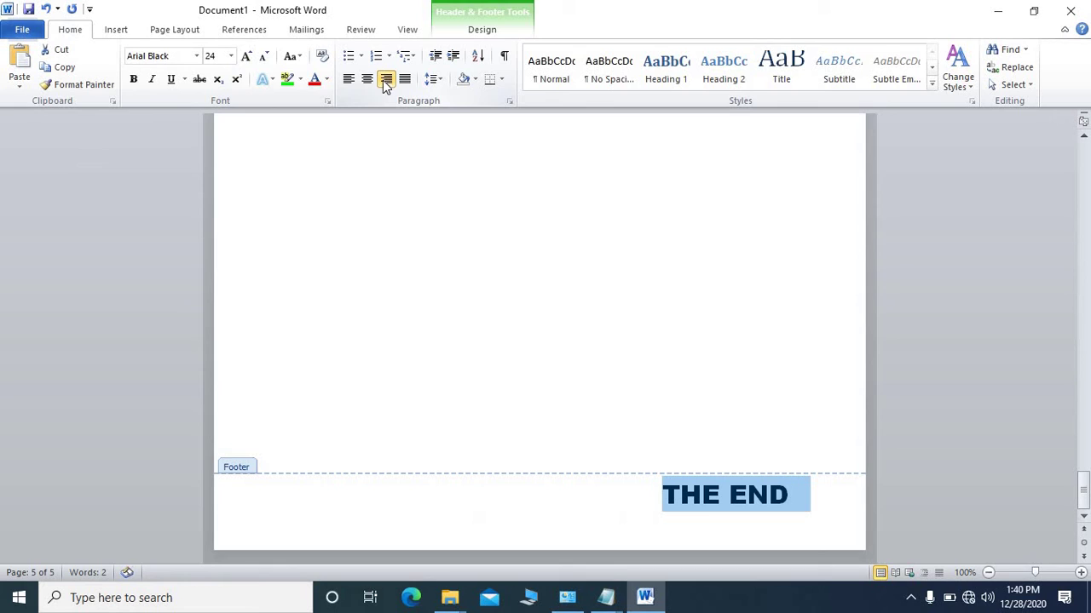
click(367, 81)
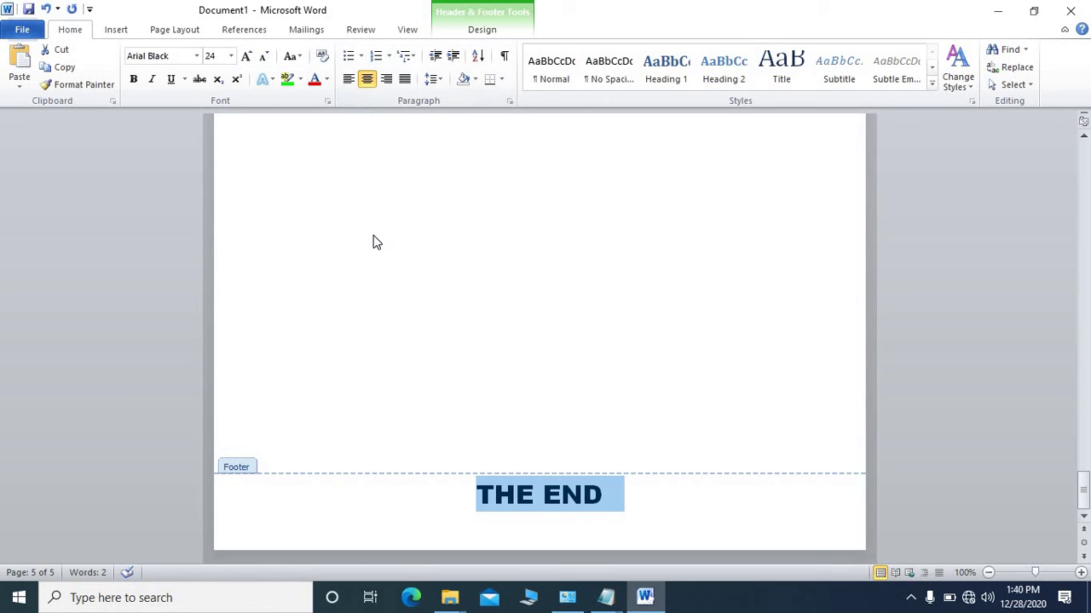
click(152, 82)
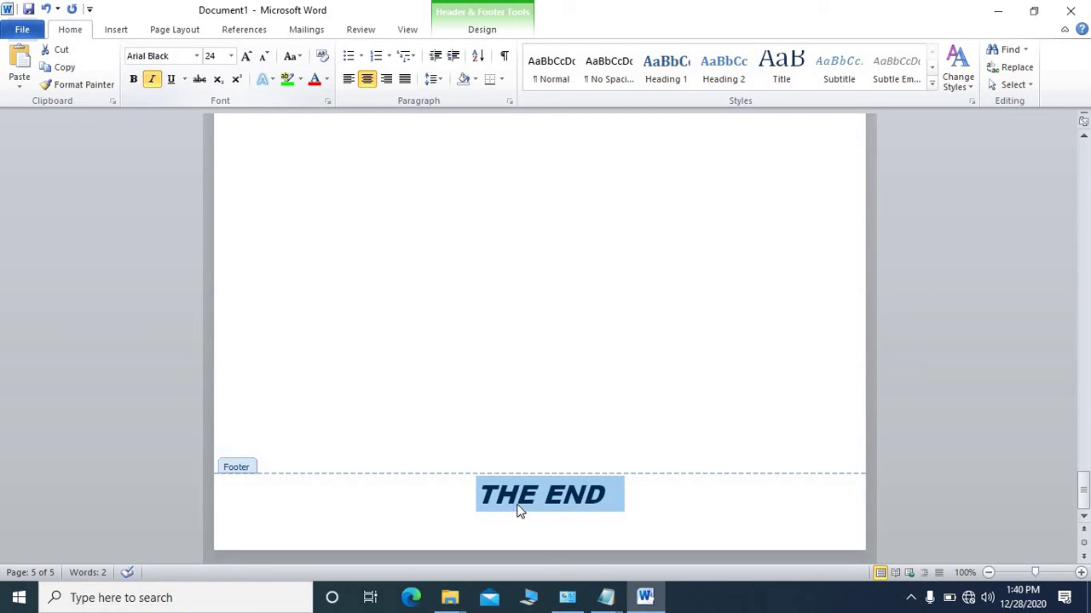
click(132, 79)
key(Right)
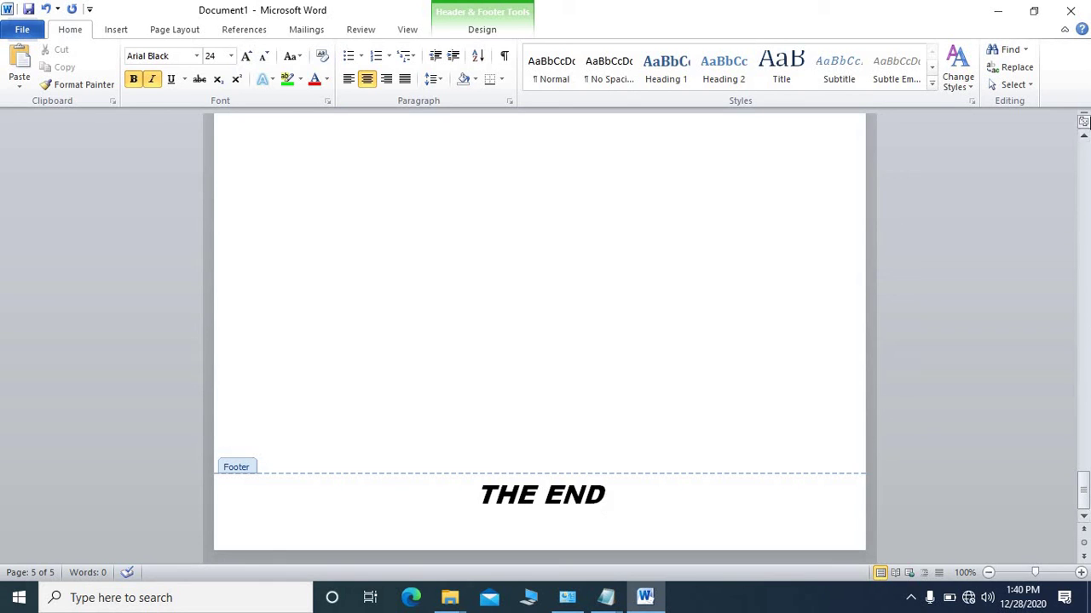
click(1083, 122)
click(1088, 213)
click(1088, 215)
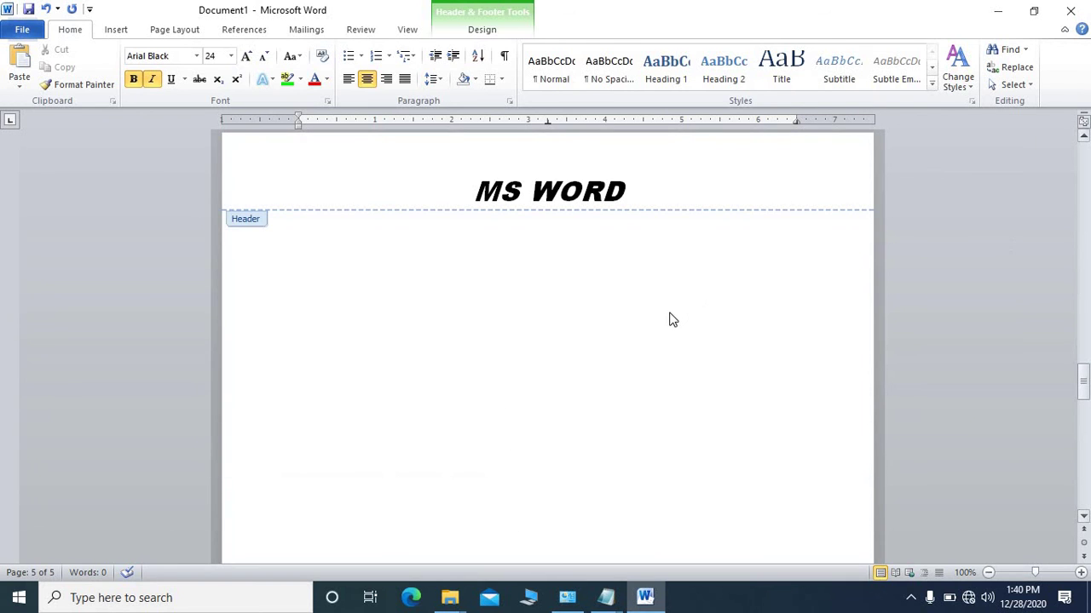
scroll(673, 311, up, 3)
scroll(673, 302, up, 5)
scroll(669, 298, down, 6)
scroll(669, 294, up, 5)
scroll(670, 286, down, 6)
scroll(669, 286, up, 3)
scroll(667, 282, down, 4)
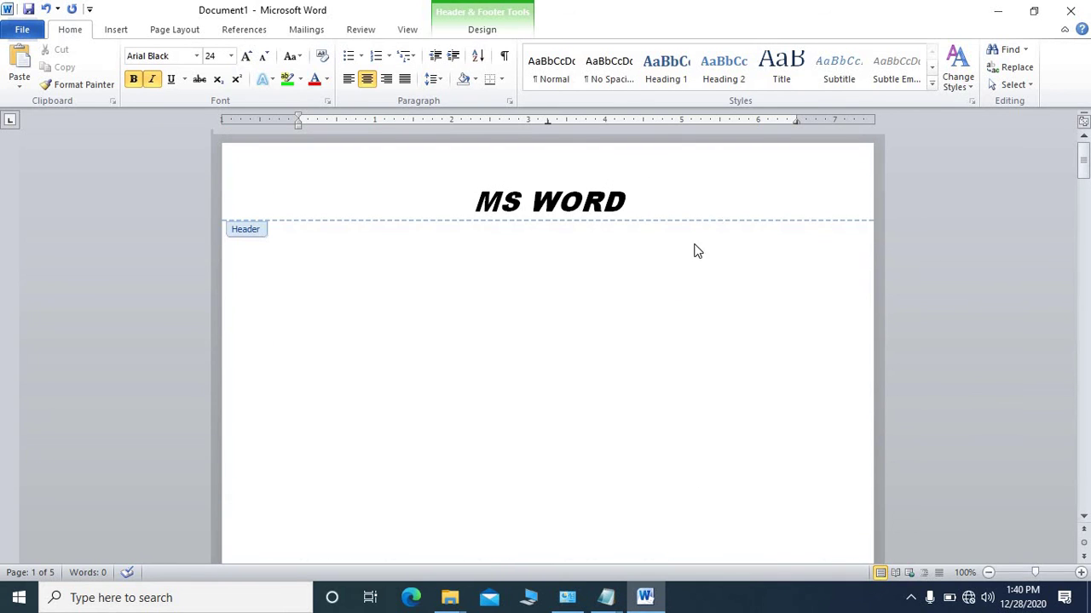
scroll(599, 343, down, 10)
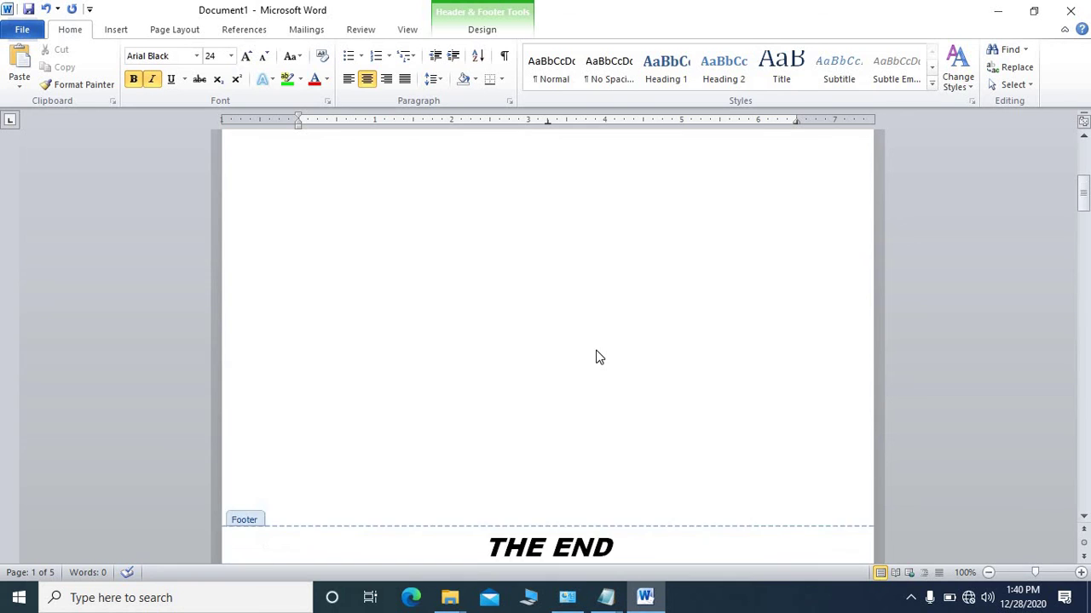
scroll(579, 400, down, 5)
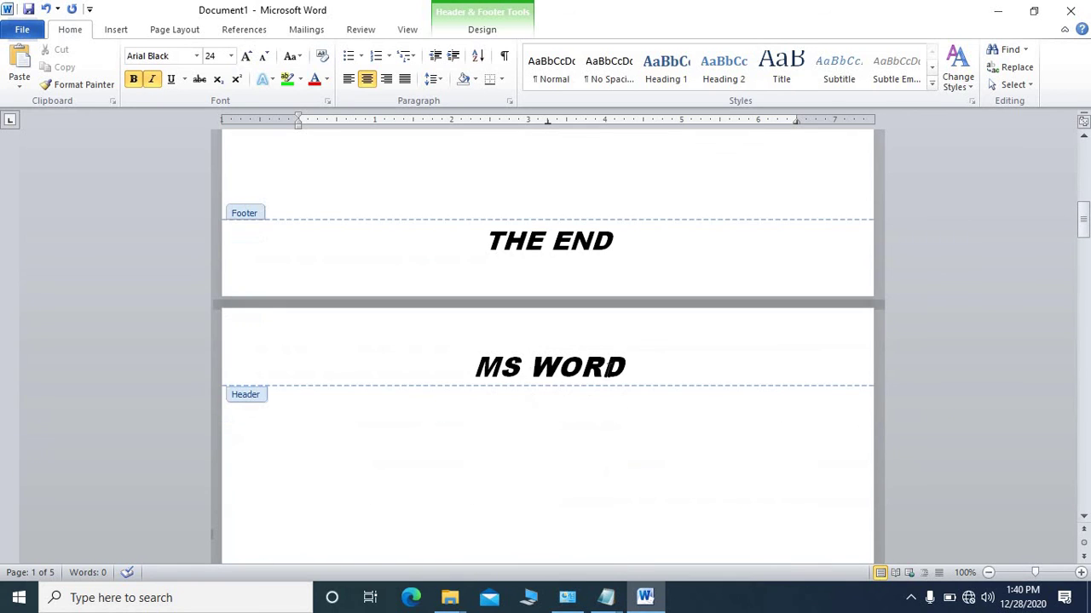
scroll(599, 386, down, 17)
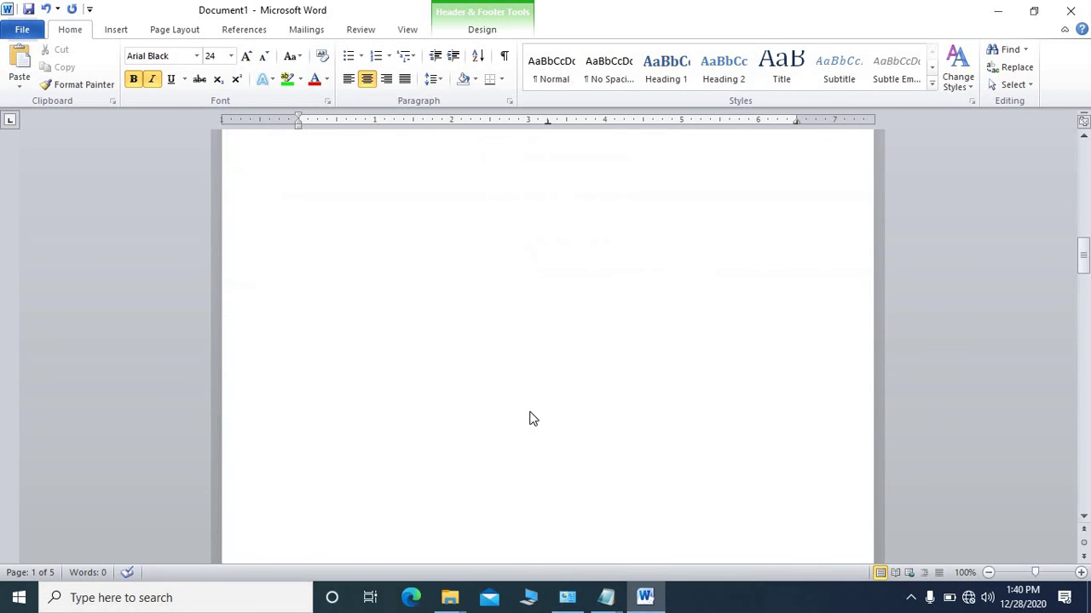
scroll(579, 450, down, 8)
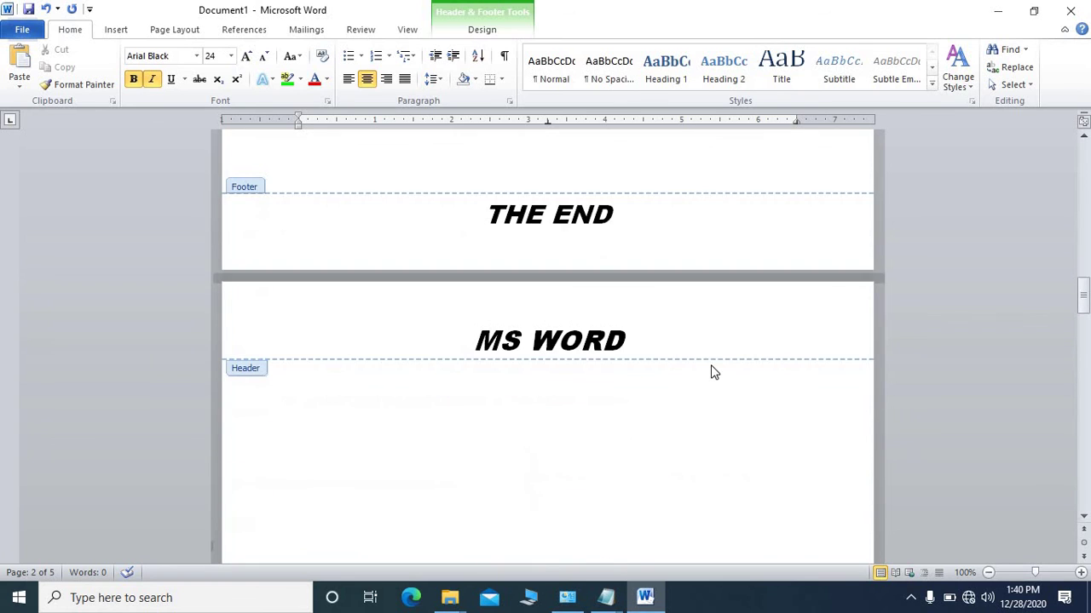
scroll(690, 388, down, 17)
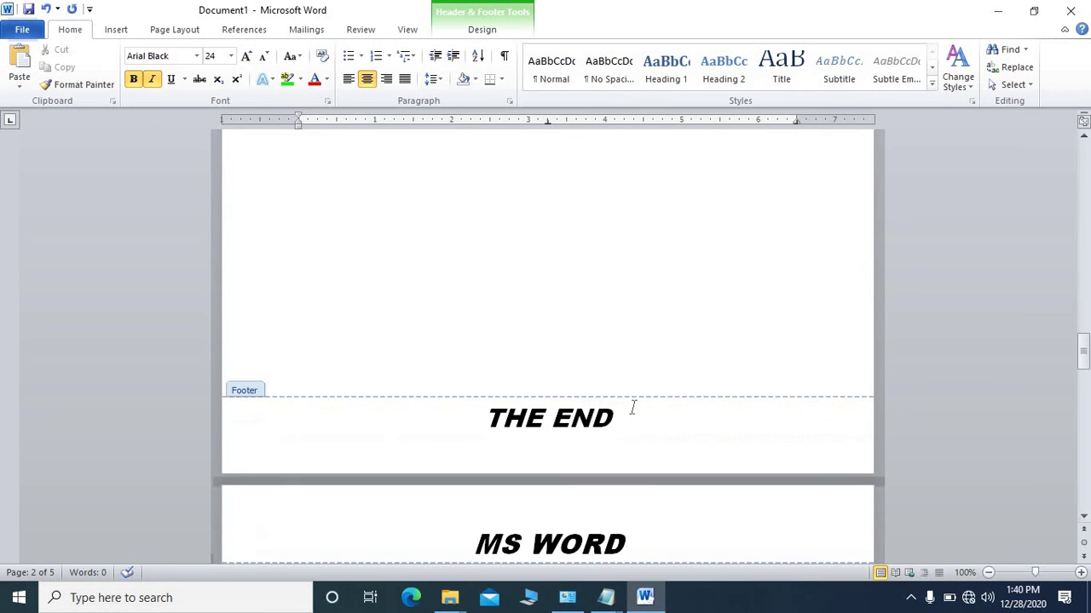
scroll(534, 303, down, 4)
scroll(536, 400, down, 19)
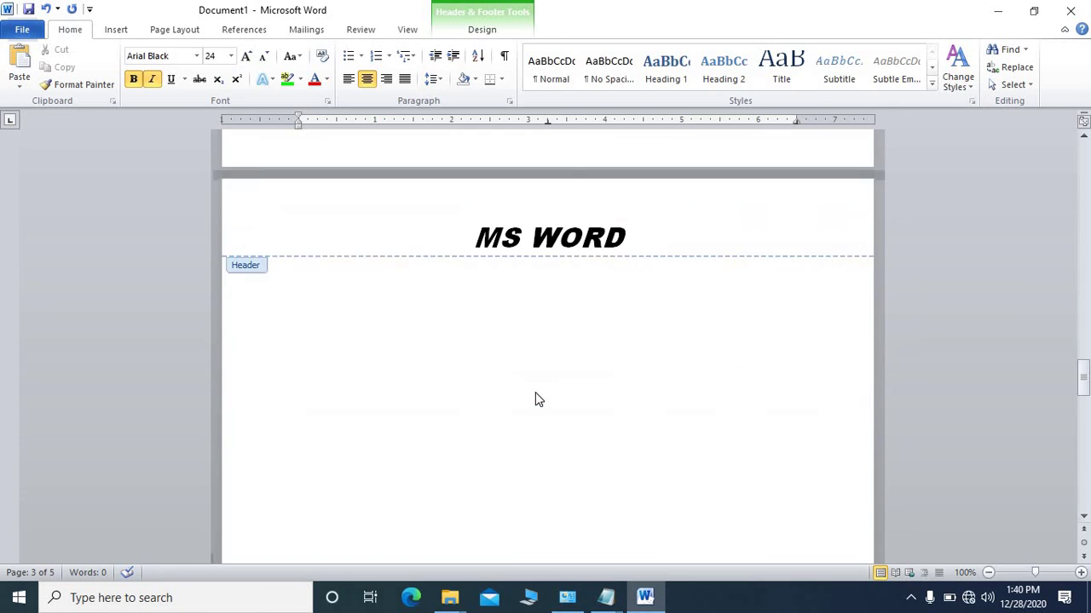
scroll(554, 409, down, 14)
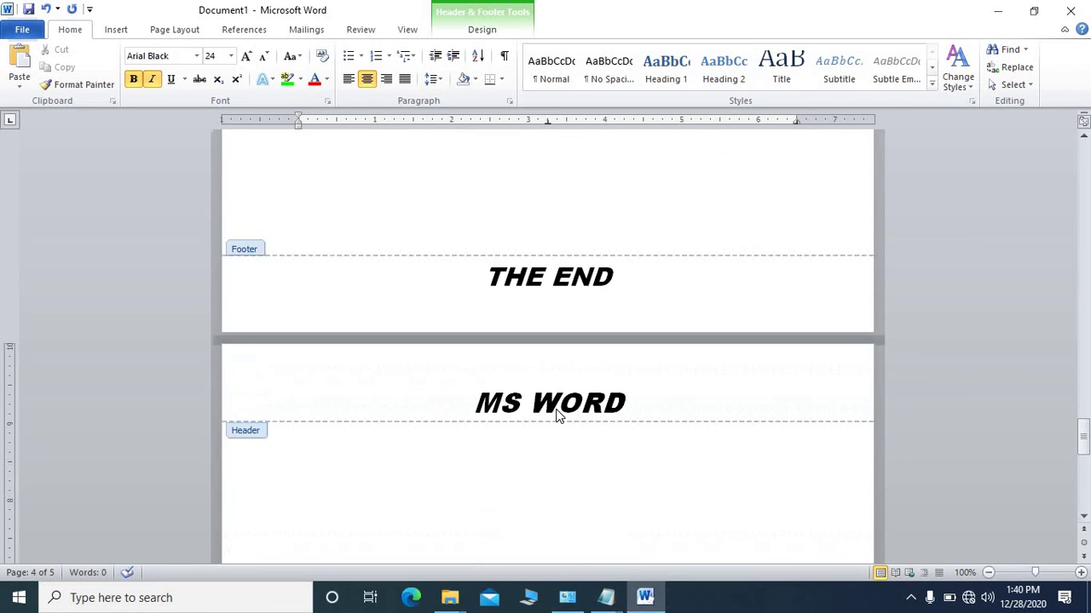
scroll(558, 394, down, 3)
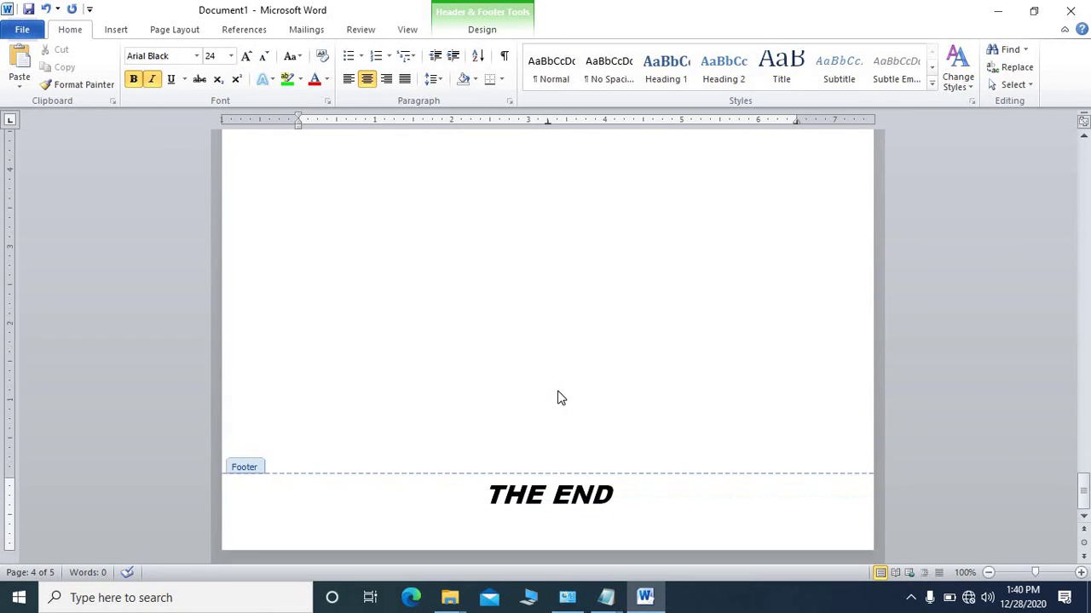
scroll(559, 337, down, 5)
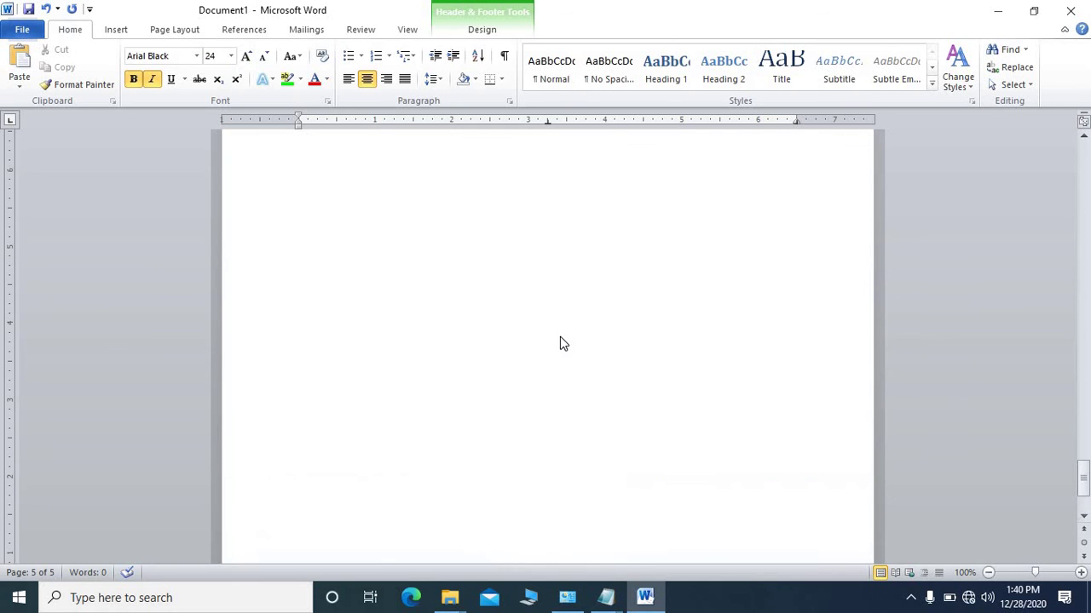
scroll(560, 343, up, 12)
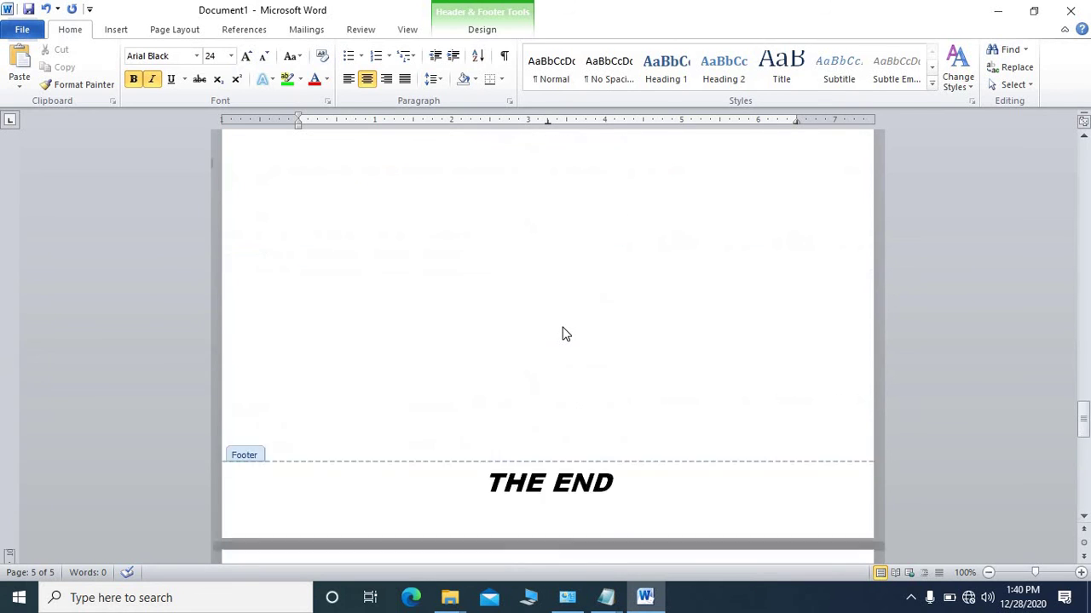
scroll(563, 334, up, 3)
scroll(580, 303, up, 2)
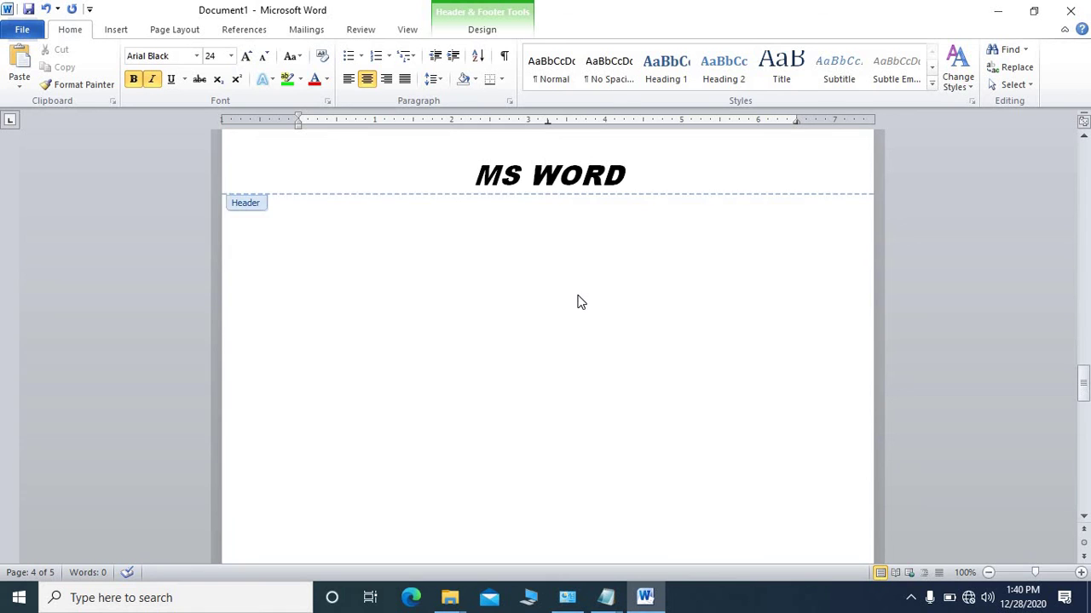